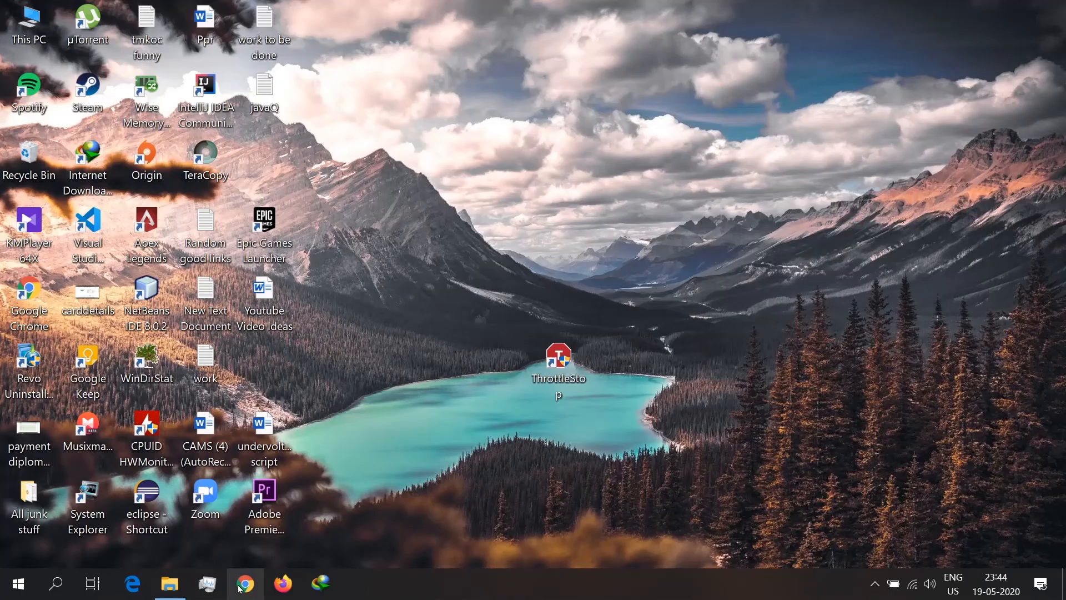
Step: Switch to Google Chrome and search Google for throttlestop
click(245, 584)
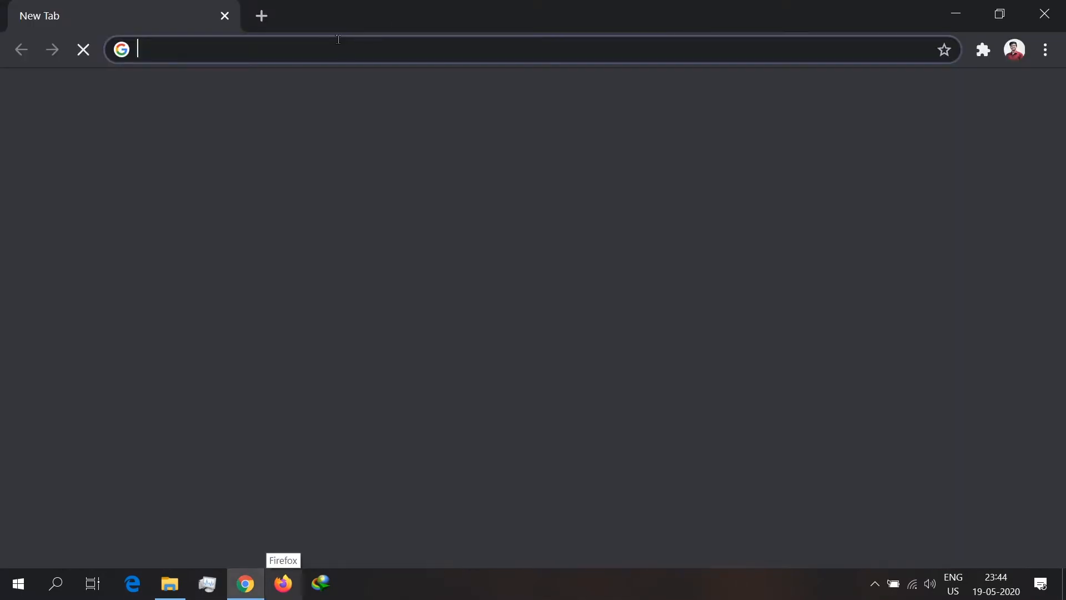
click(339, 39)
text(h)
key(BackSpace)
key(BackSpace)
text(Th)
key(Return)
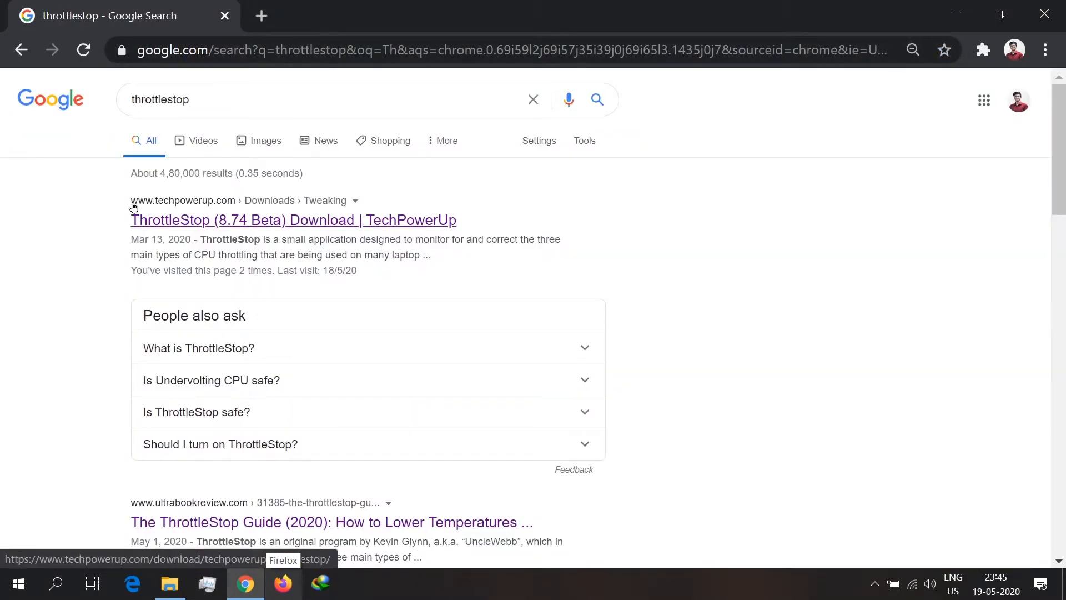
Step: Open TechPowerUp's ThrottleStop download page and bring up the download servers for the latest stable version 8.70.6
click(239, 220)
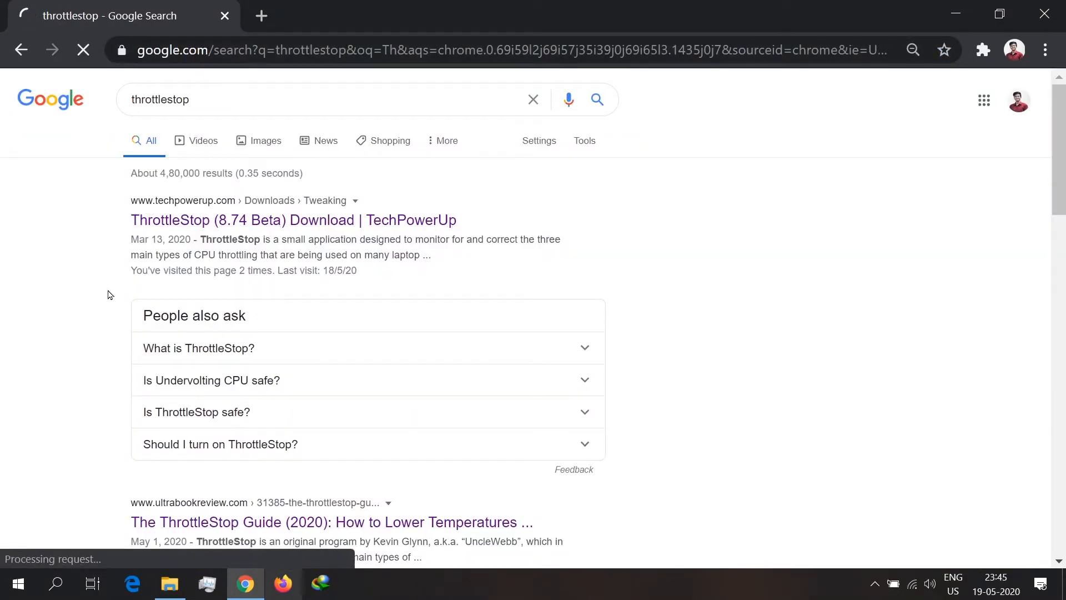
scroll(382, 306, down, 7)
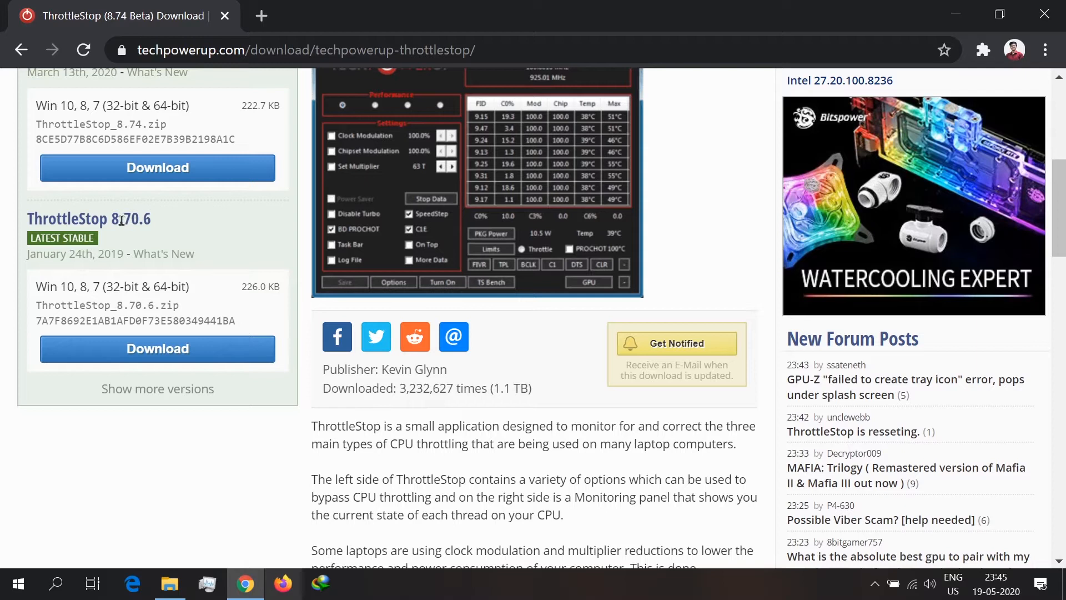
click(201, 362)
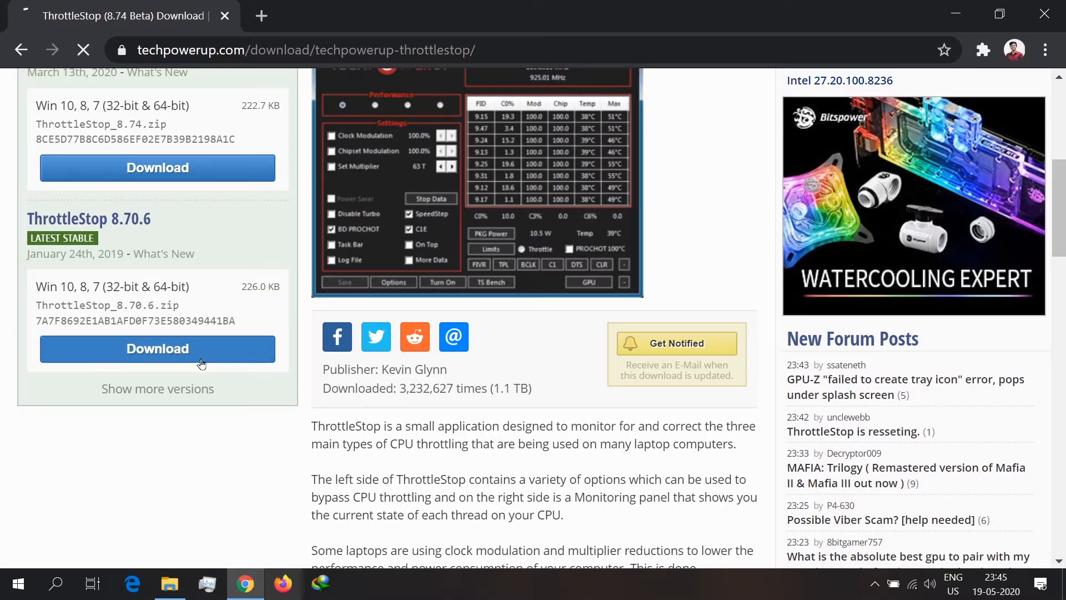
scroll(8, 410, down, 4)
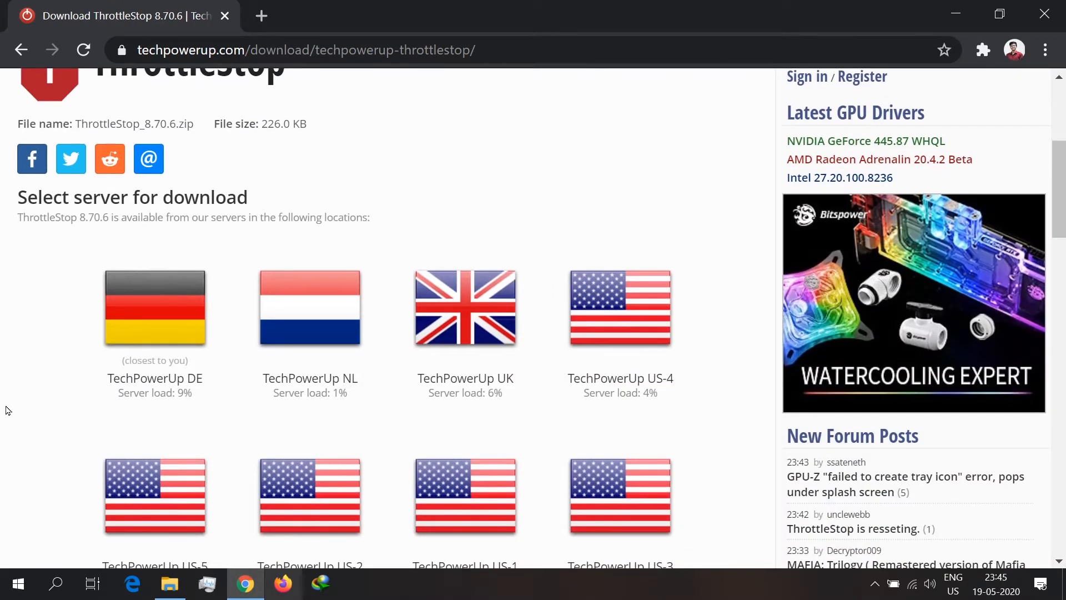
scroll(8, 409, down, 3)
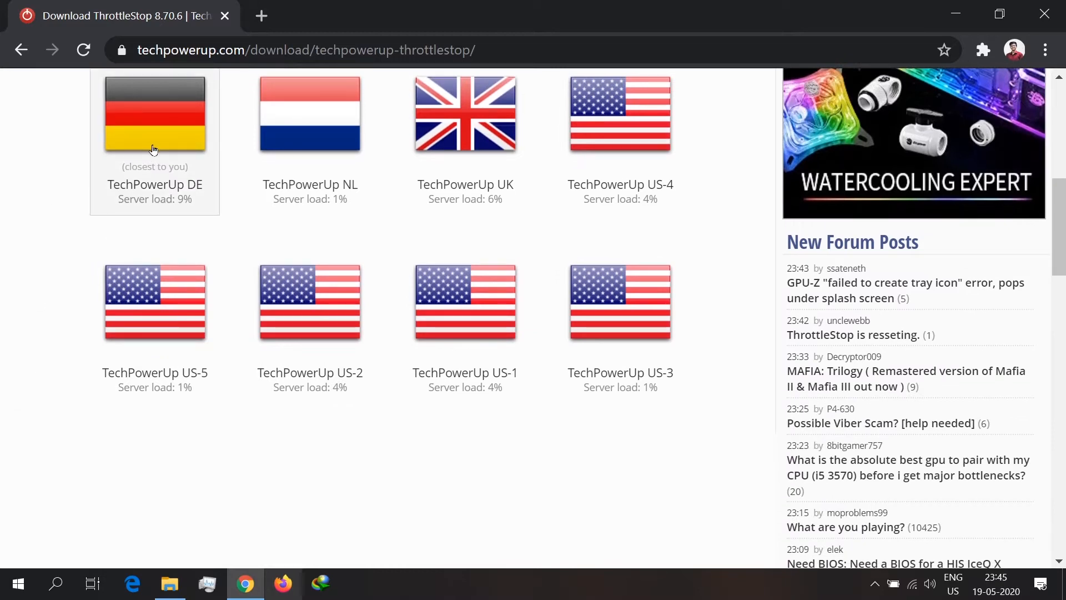
Step: Minimize the browser, switch to File Explorer, and launch the ThrottleStop application from the Throttlestop folder on DATA (D:)
click(954, 11)
click(170, 583)
drag(629, 451, 395, 167)
click(839, 431)
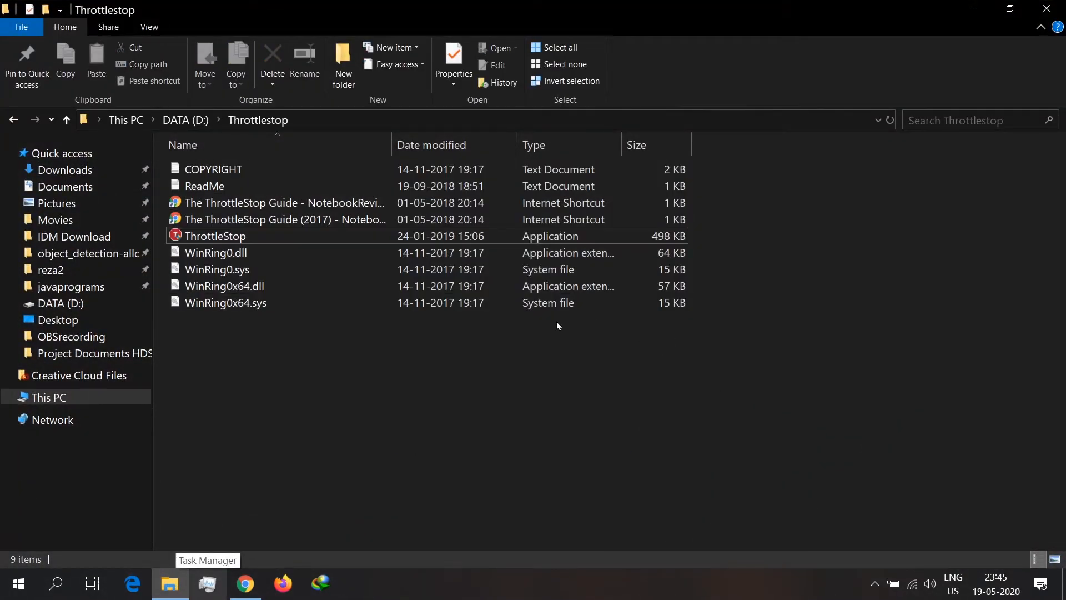
double_click(277, 239)
click(456, 451)
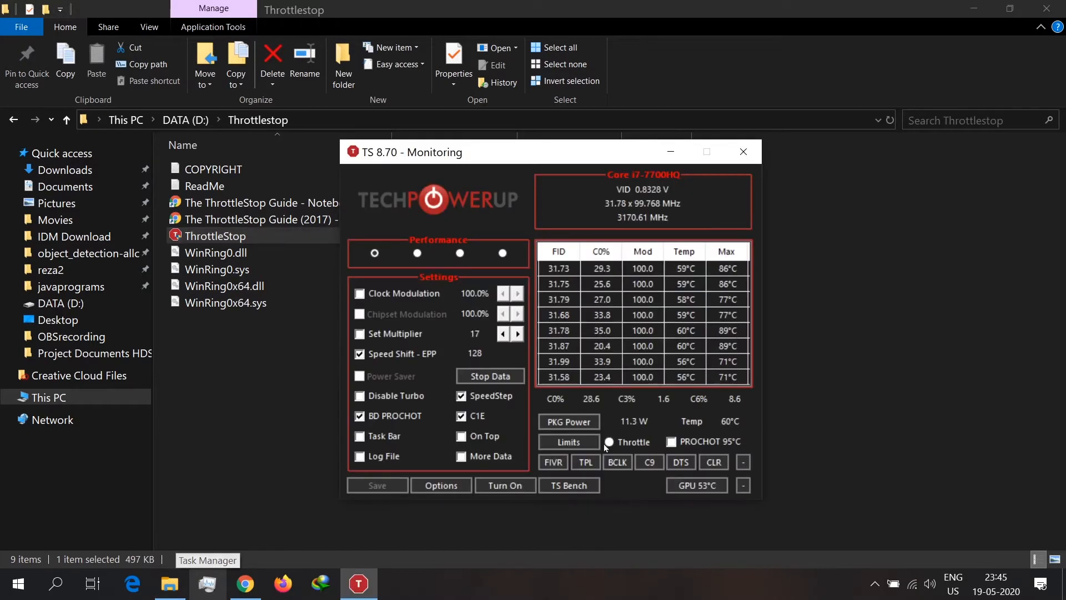
drag(499, 155, 505, 136)
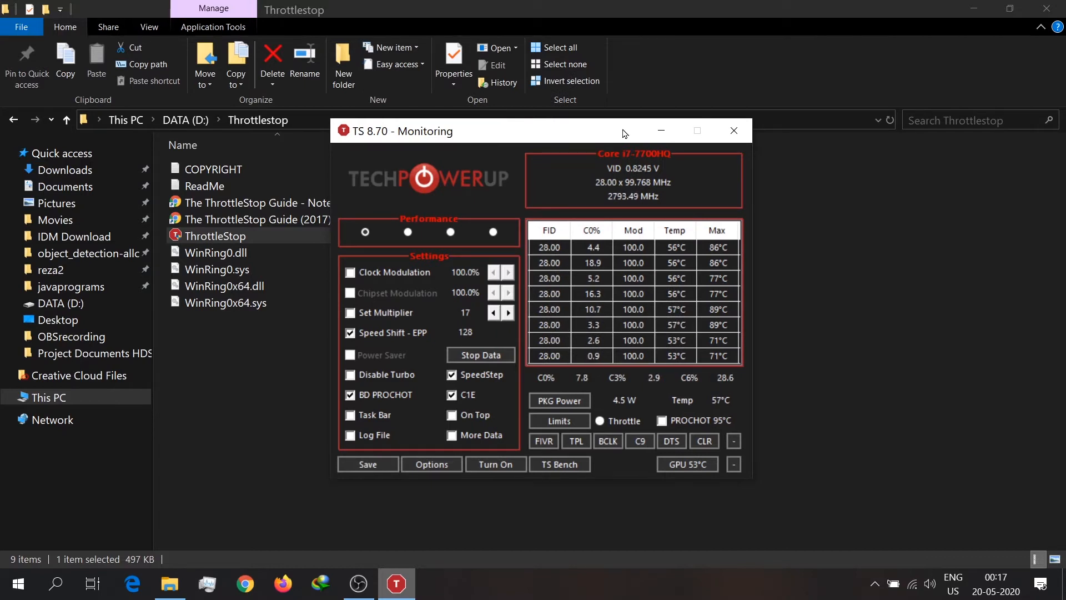
Step: Open ThrottleStop's Turbo FIVR Control and examine the offset voltage settings for CPU Core, CPU Cache and Intel GPU
click(544, 442)
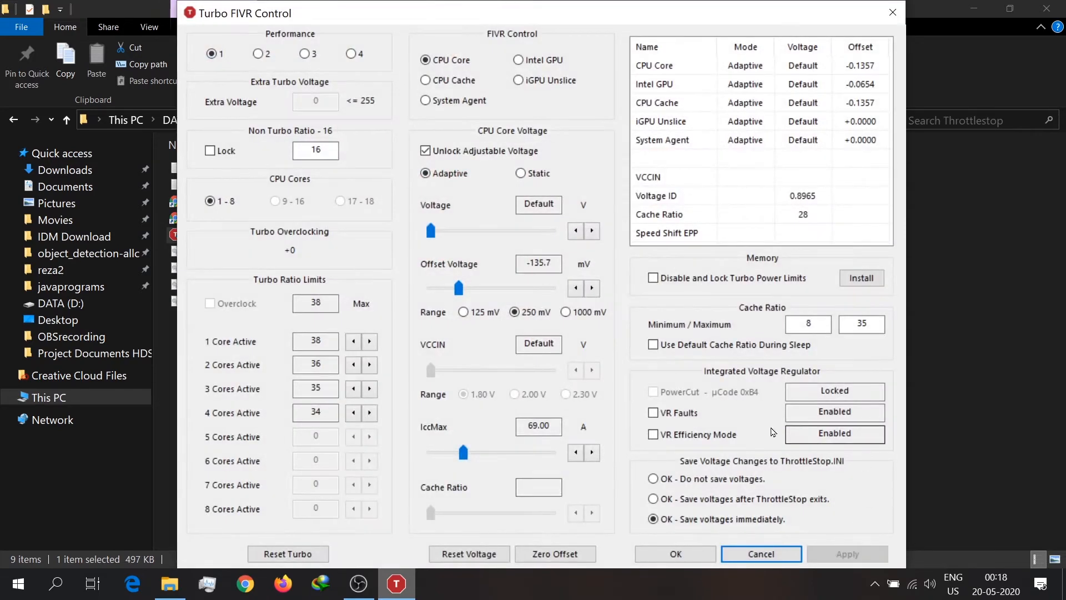
click(656, 480)
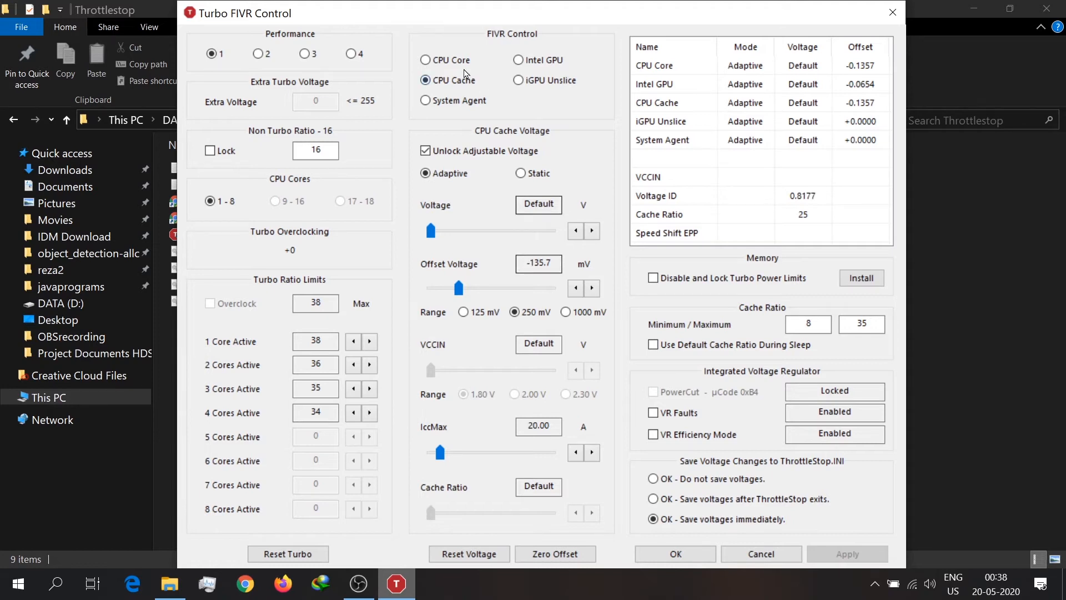
click(441, 60)
click(451, 80)
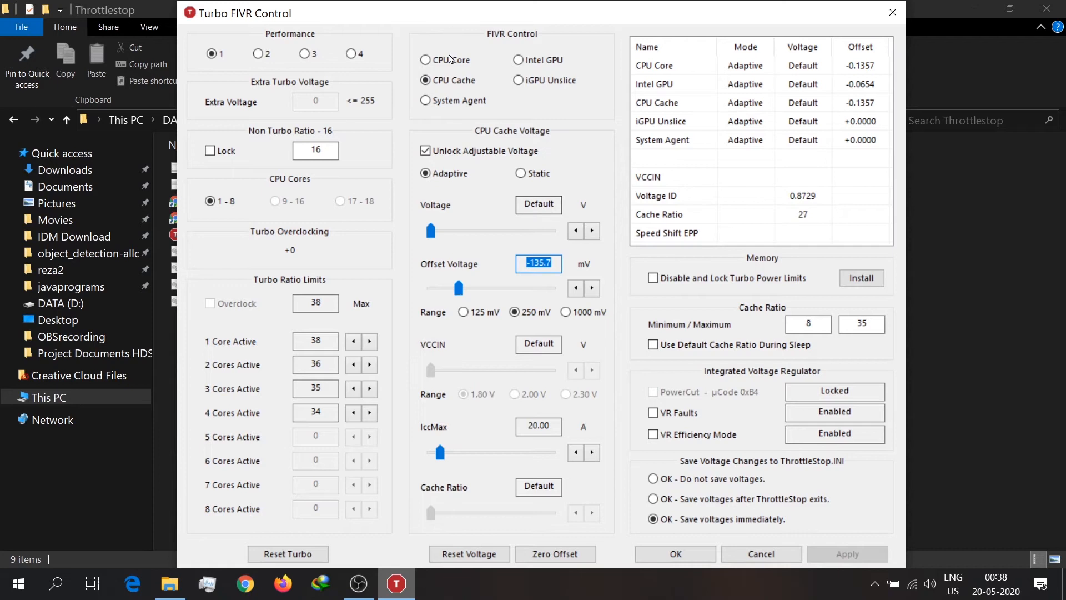
click(442, 60)
double_click(538, 263)
click(519, 60)
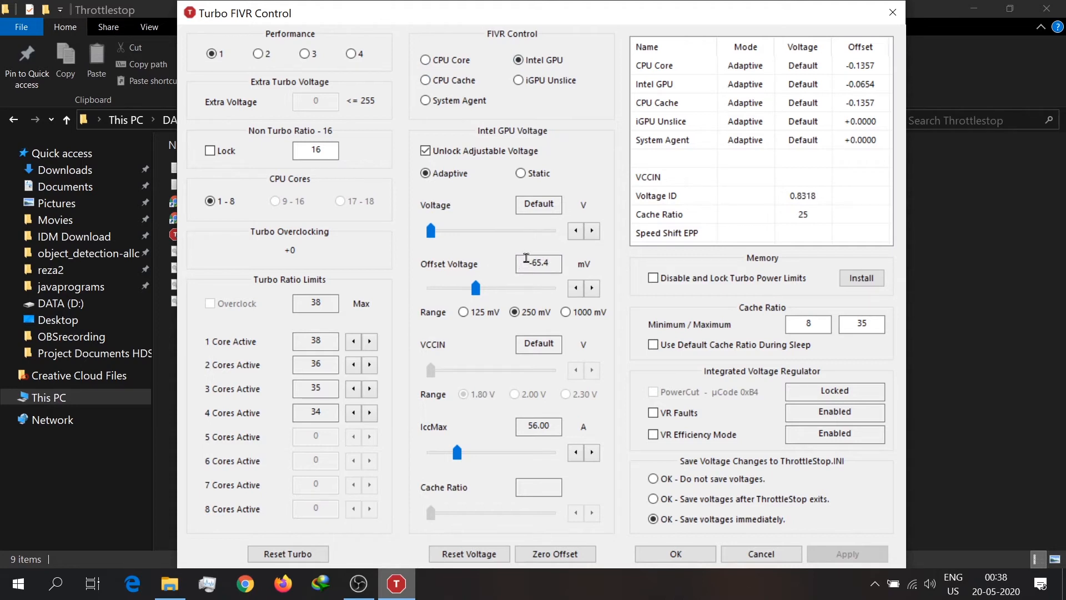
drag(526, 263, 556, 264)
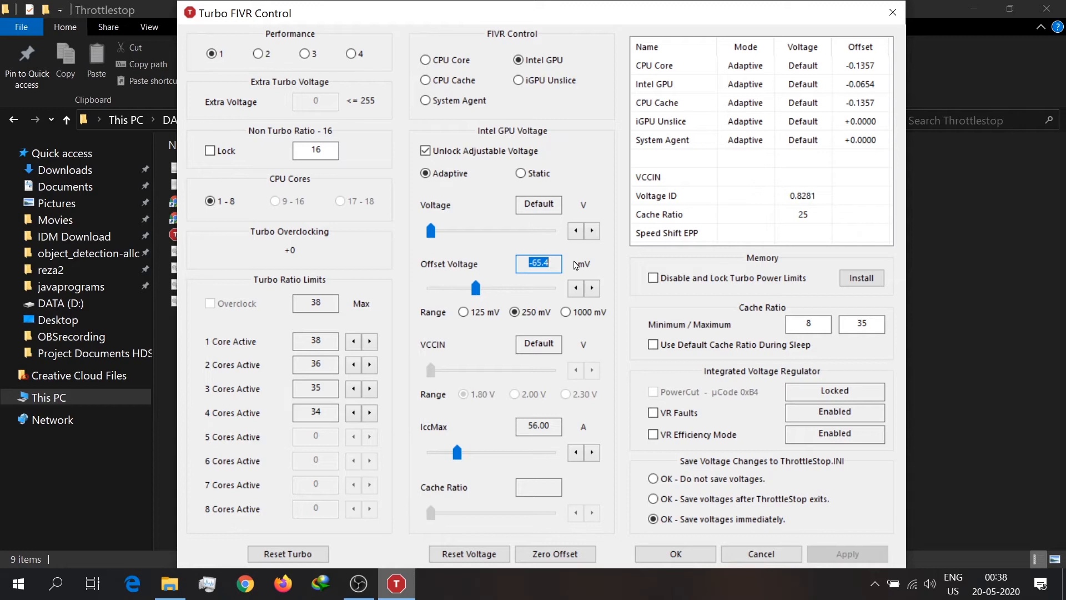
click(558, 261)
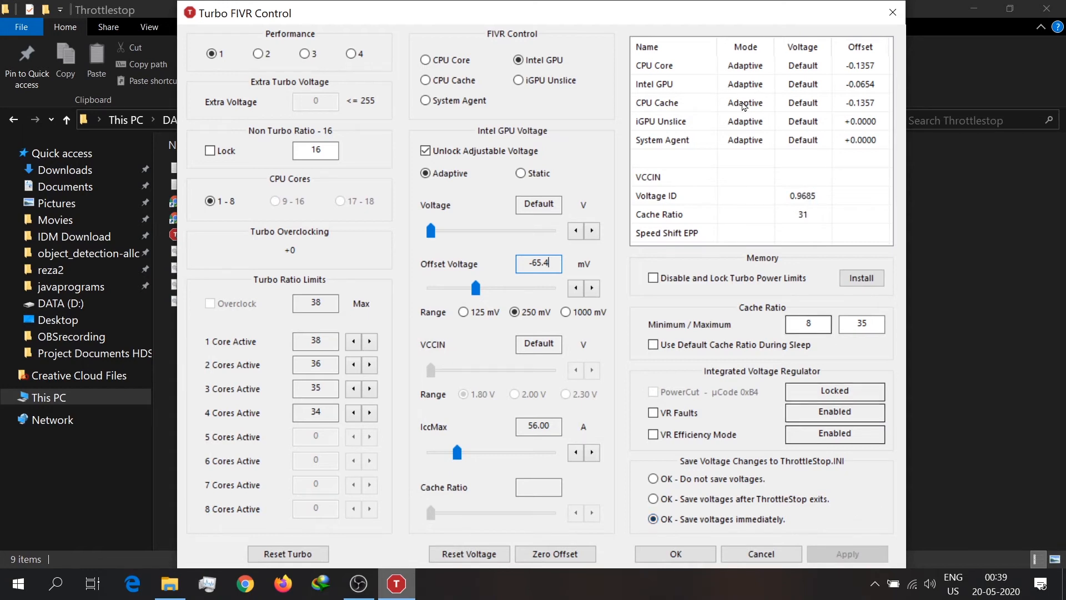
click(473, 82)
click(463, 62)
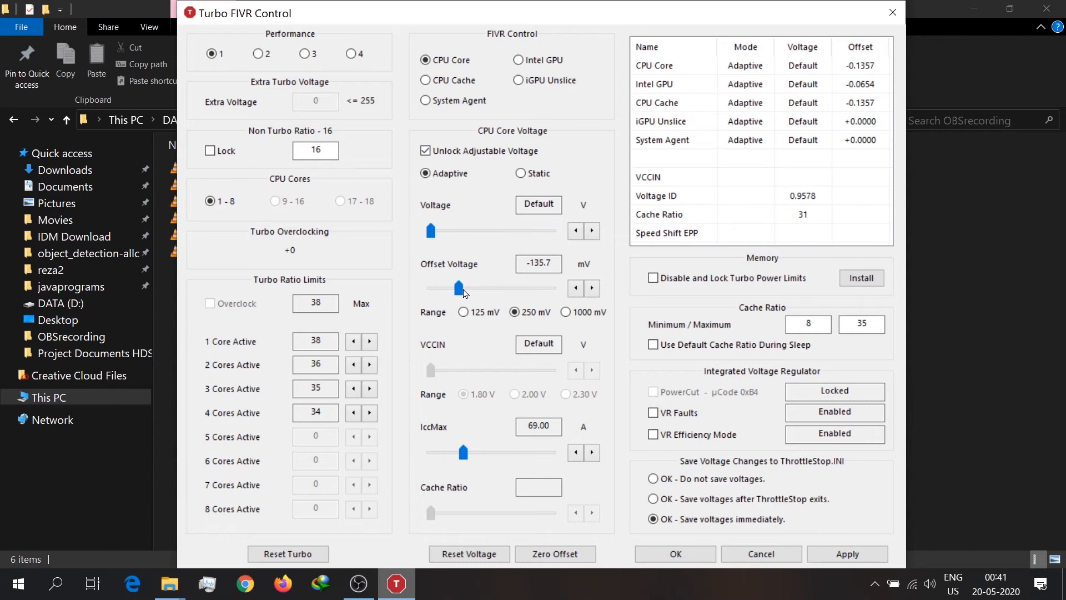
Step: Inspect the CPU Core offset voltage field, check the CPU Cache and Intel GPU settings, and close Turbo FIVR Control
double_click(543, 264)
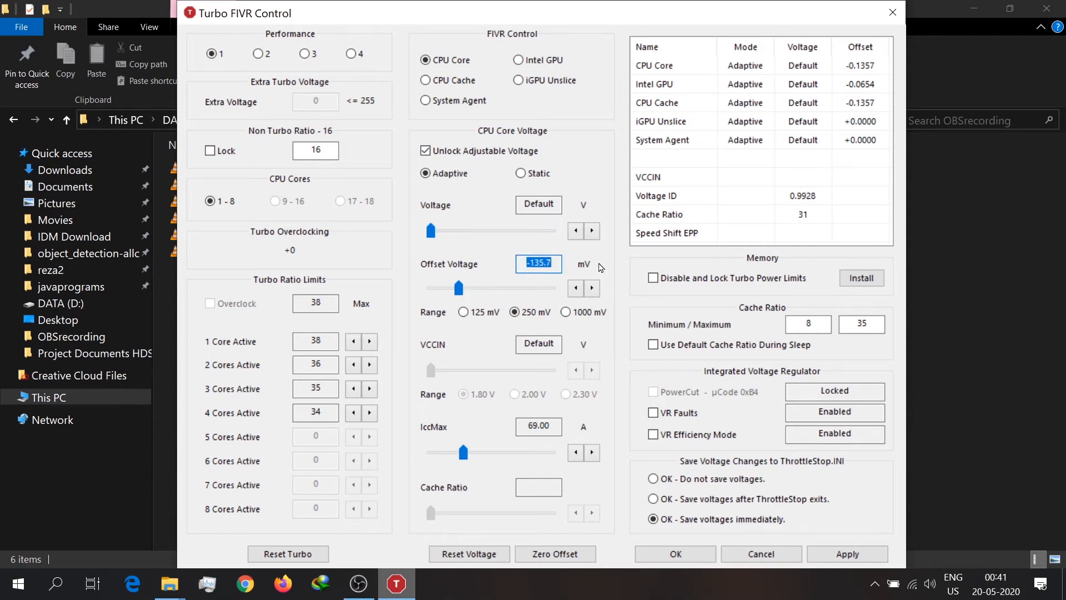
click(550, 262)
double_click(552, 261)
click(529, 262)
double_click(529, 261)
click(528, 261)
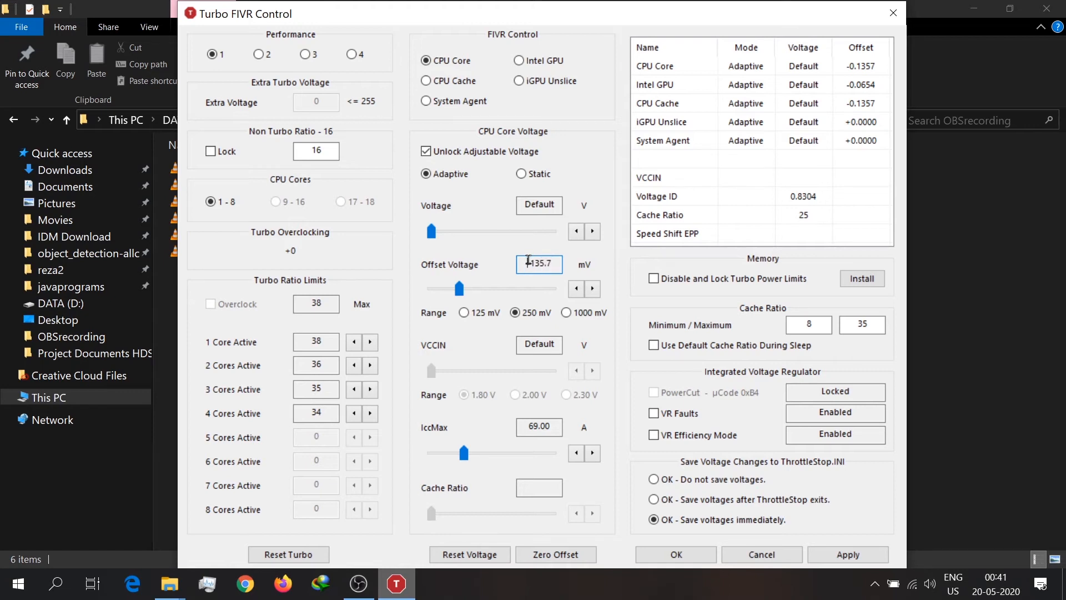
click(449, 82)
click(537, 67)
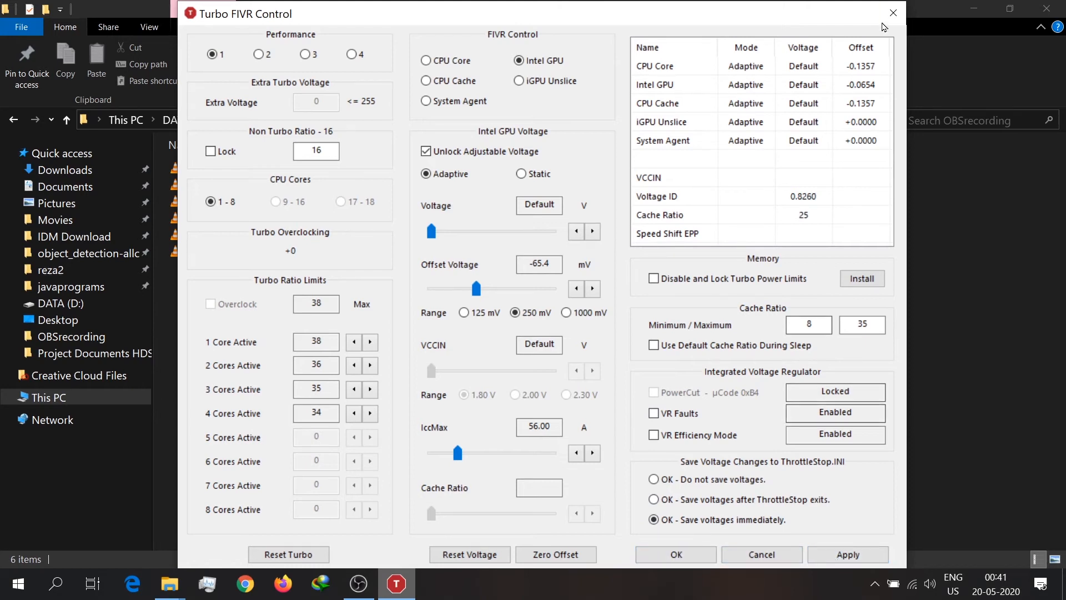
click(891, 14)
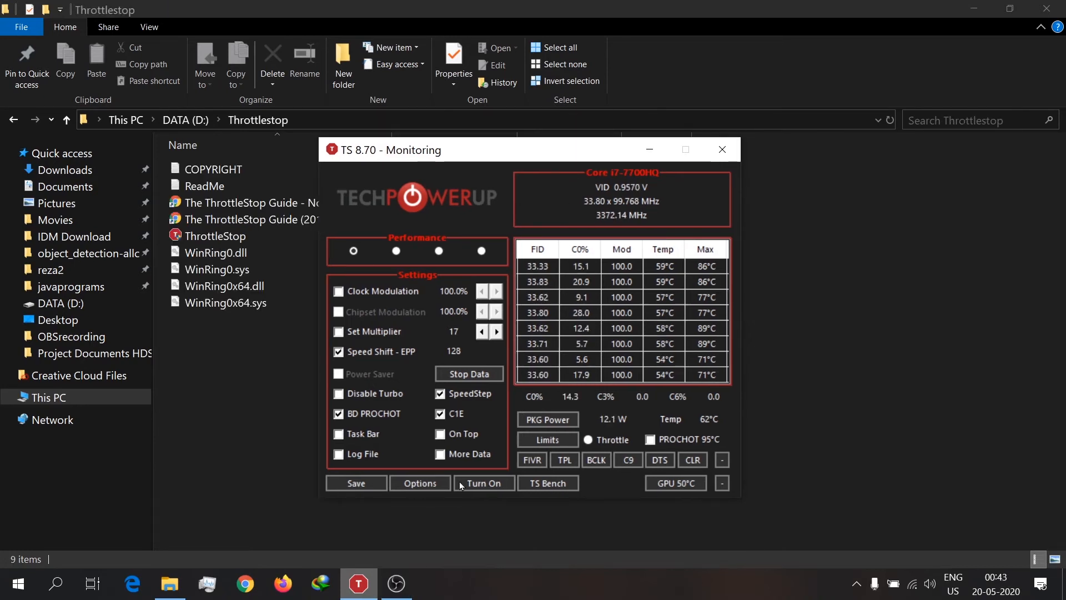
Step: Confirm ThrottleStop's options with Start Minimized and Minimize on Close enabled, and close the monitoring window to return to the desktop
click(433, 482)
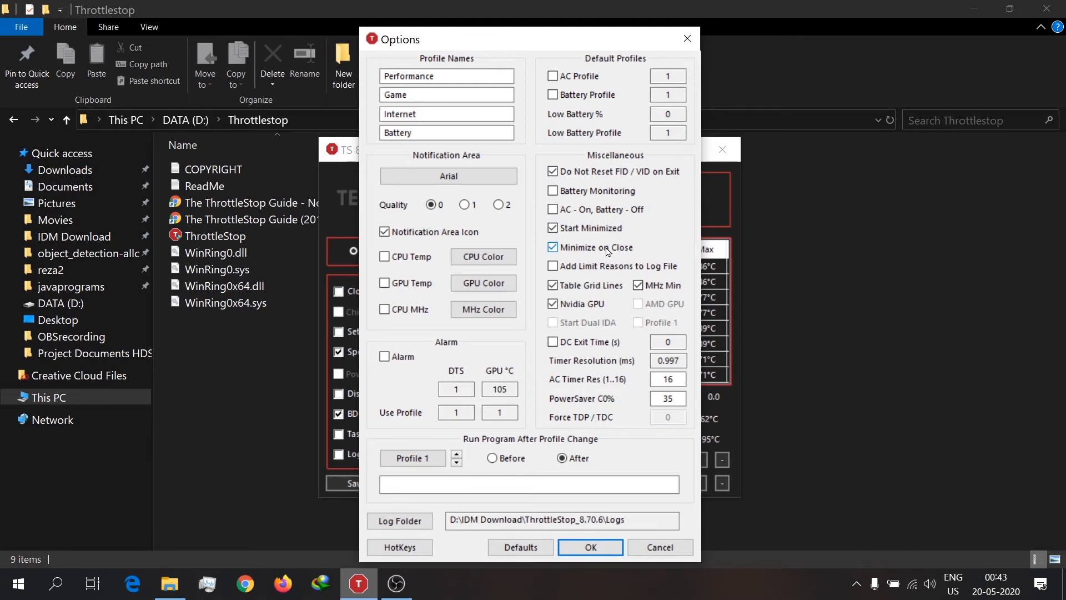
click(577, 554)
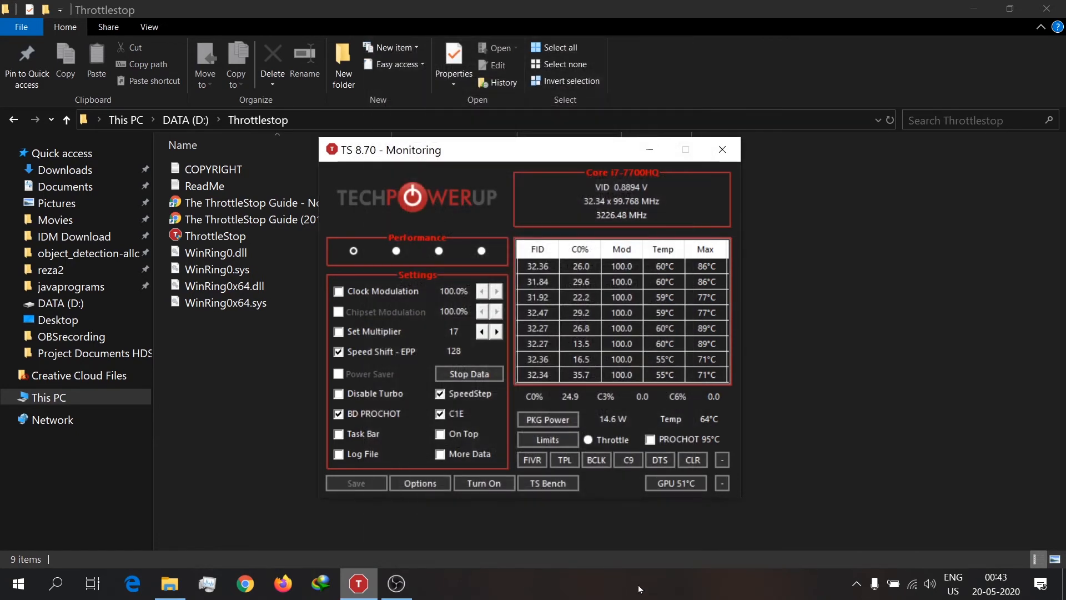
click(722, 150)
key(super+d)
click(699, 258)
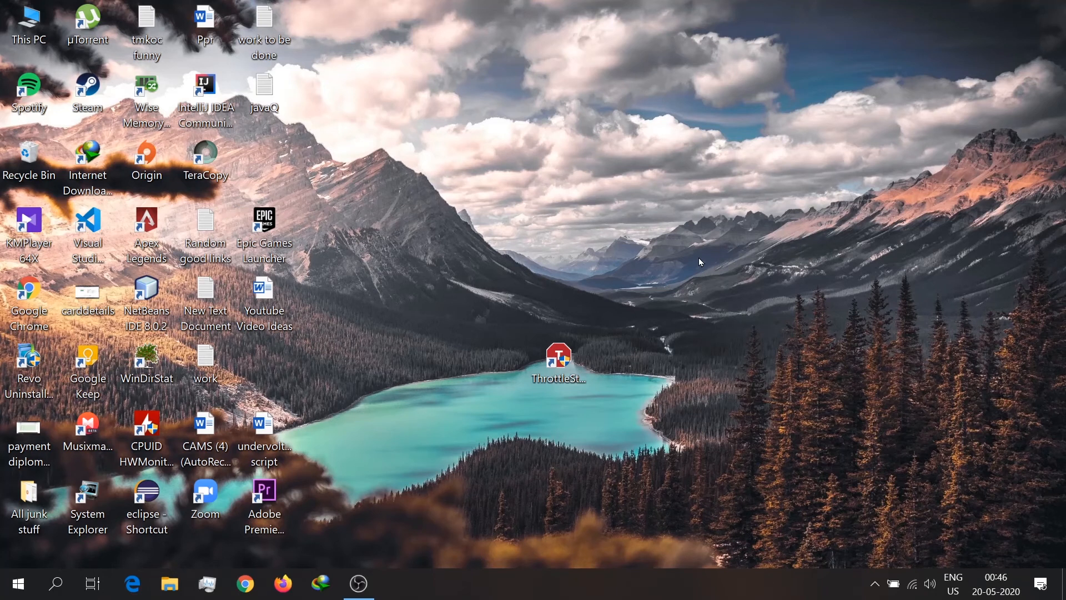
Step: Search Windows for Task Scheduler and open it
key(super)
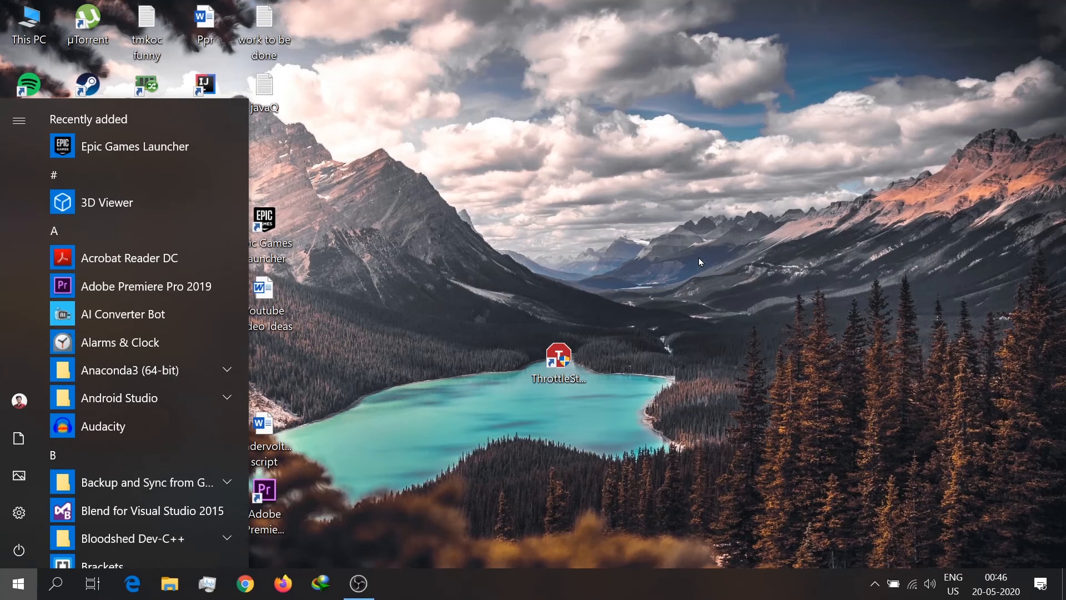
text(tasks)
key(BackSpace)
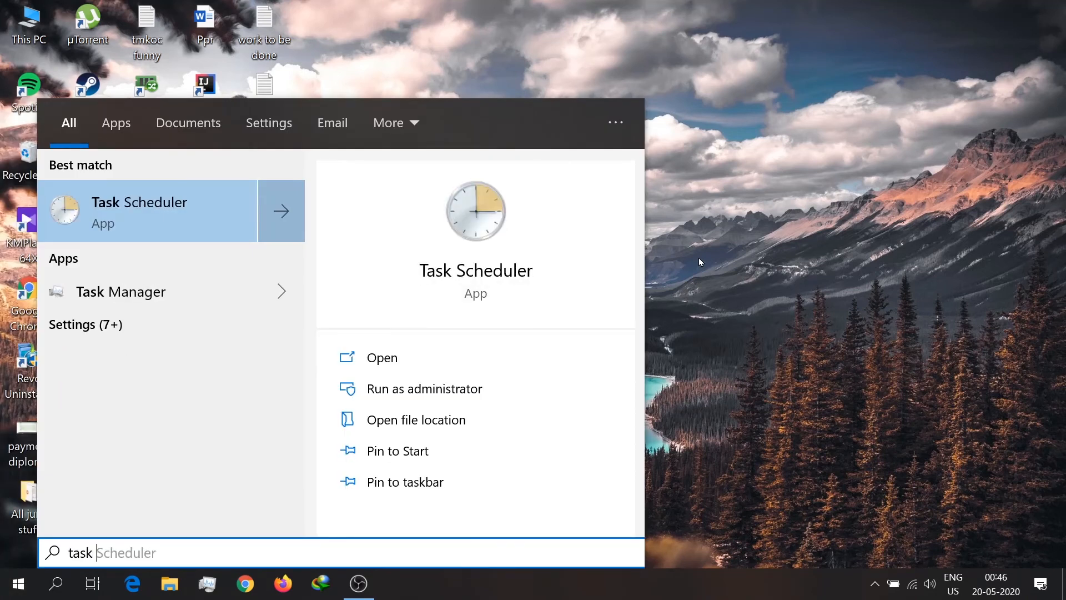
key(Return)
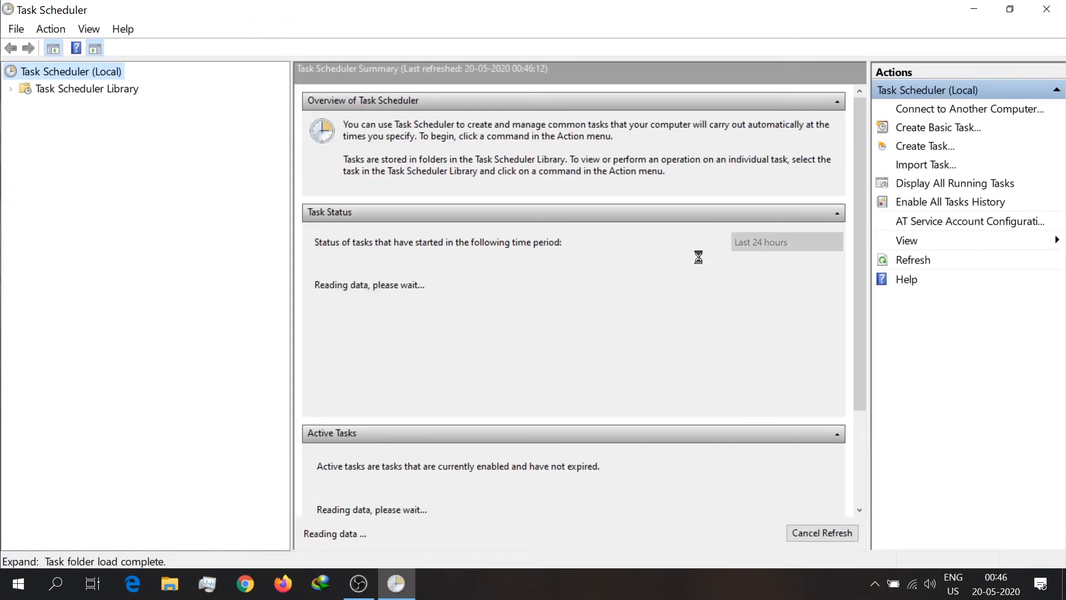
Step: Start a new basic task named ThrottleStop and set its trigger to When I log on
click(928, 132)
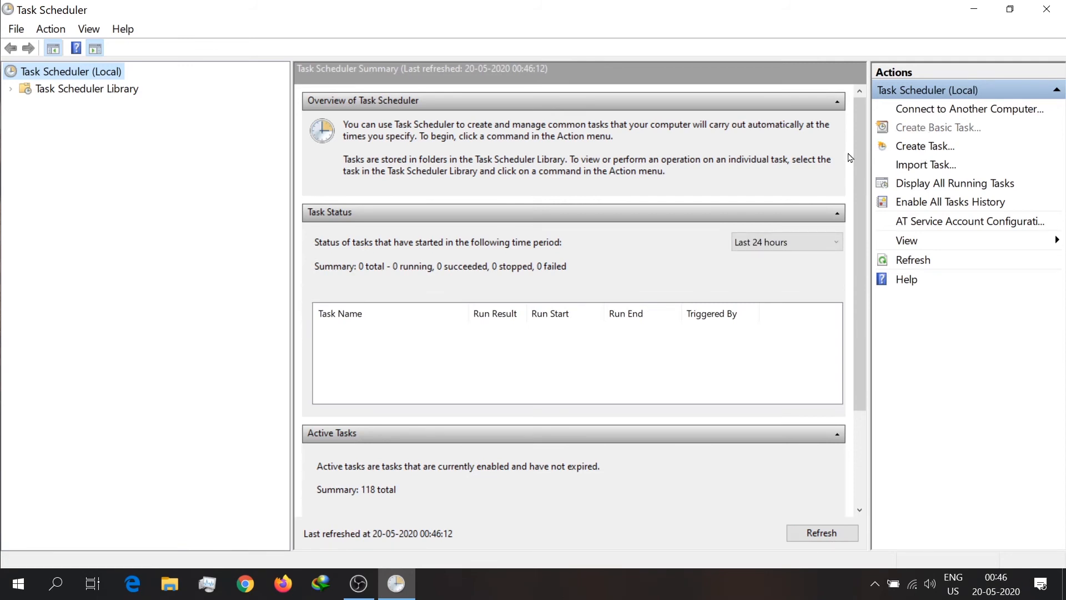
text(Thro)
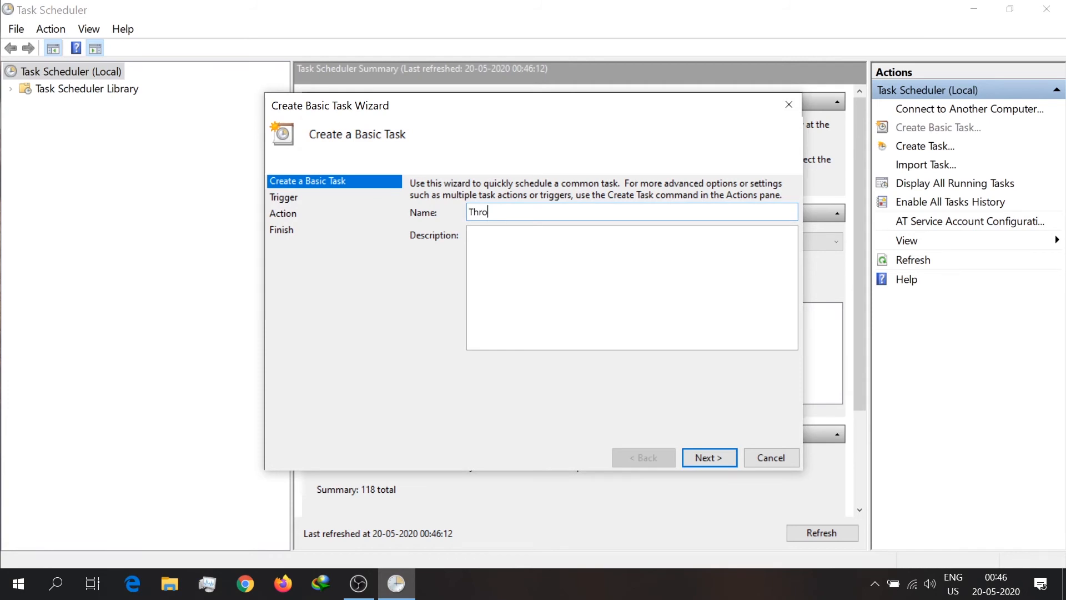
text(ttleStop)
key(Return)
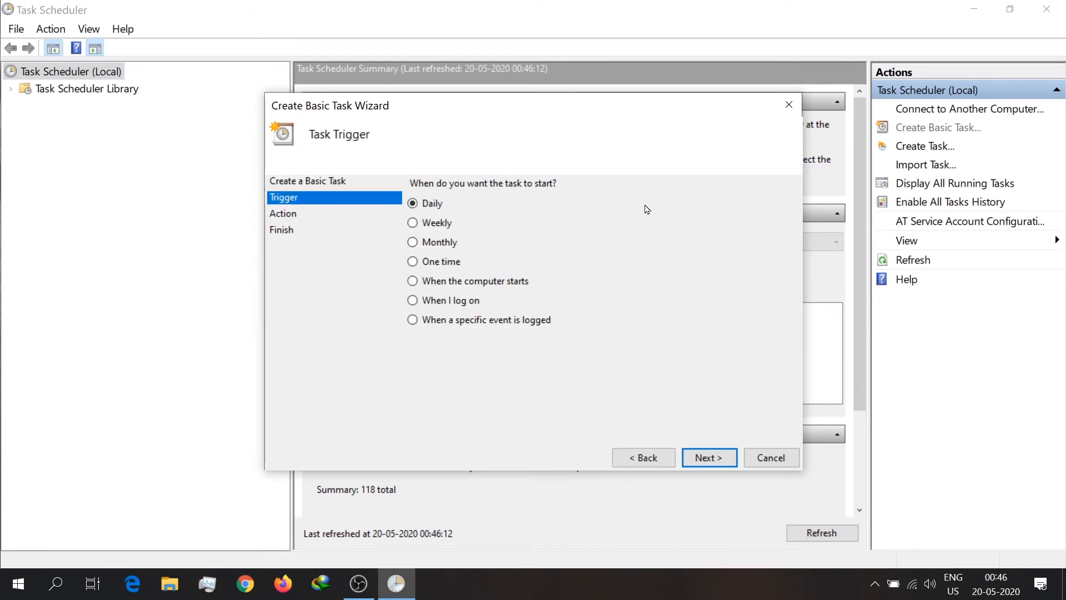
click(453, 301)
click(708, 464)
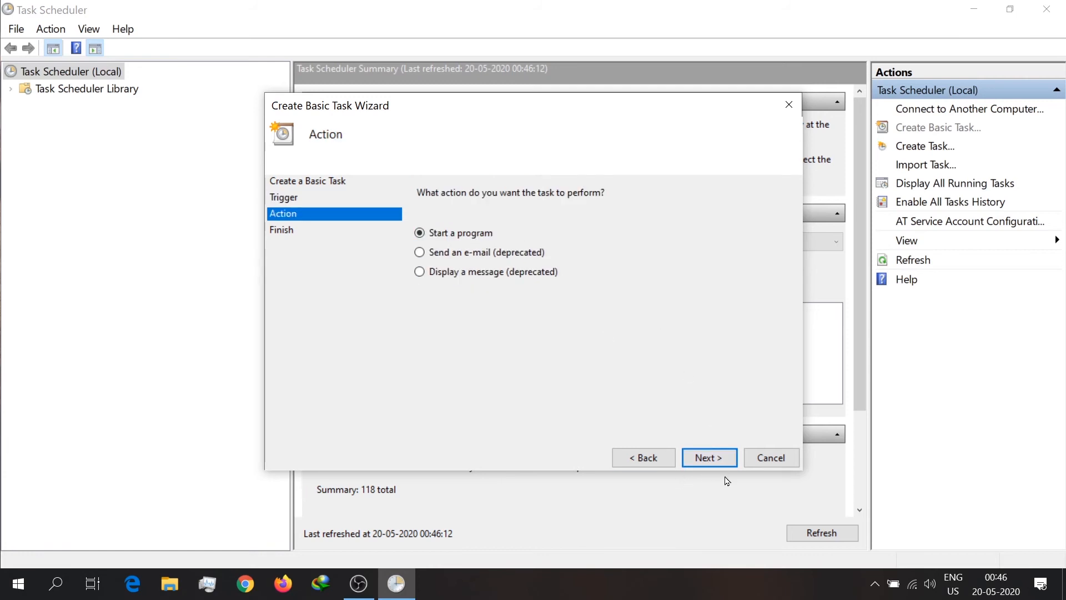
Step: Set the task's action to start the program ThrottleStop.exe from the Throttlestop folder on drive D
click(714, 459)
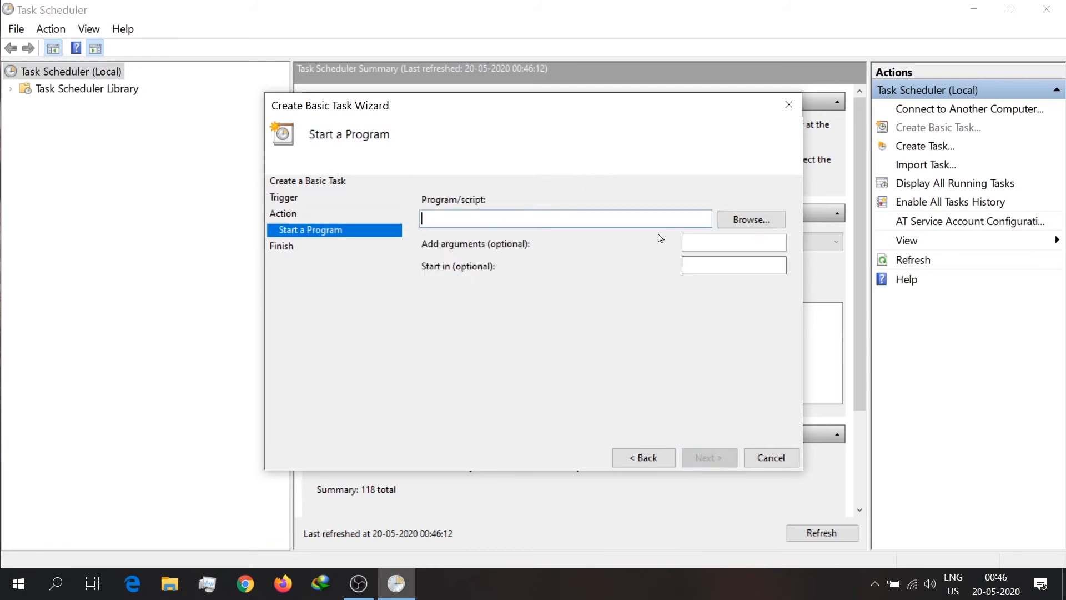
click(748, 221)
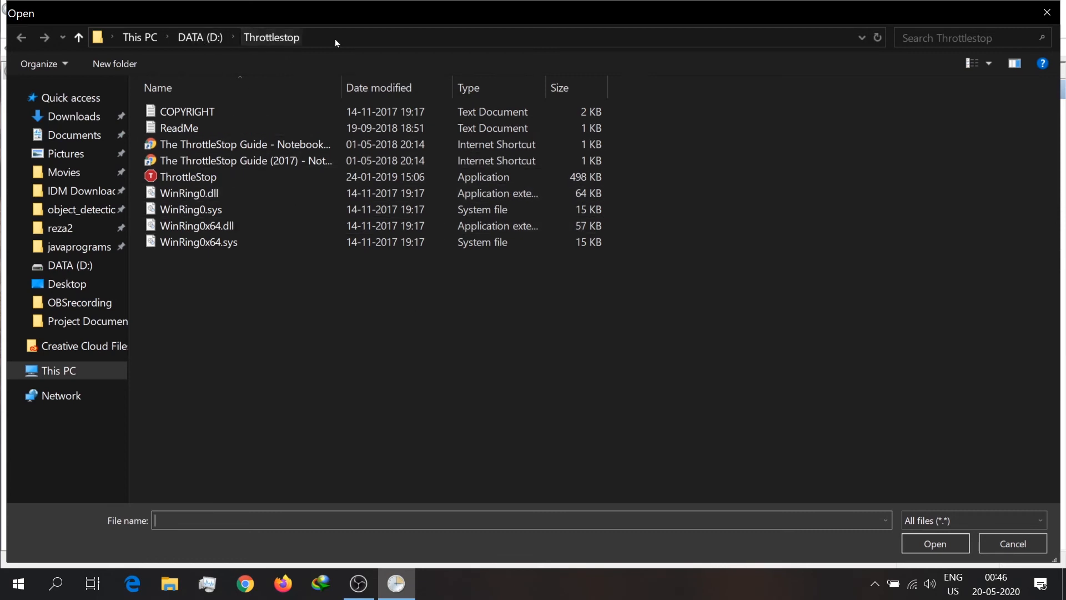
click(296, 178)
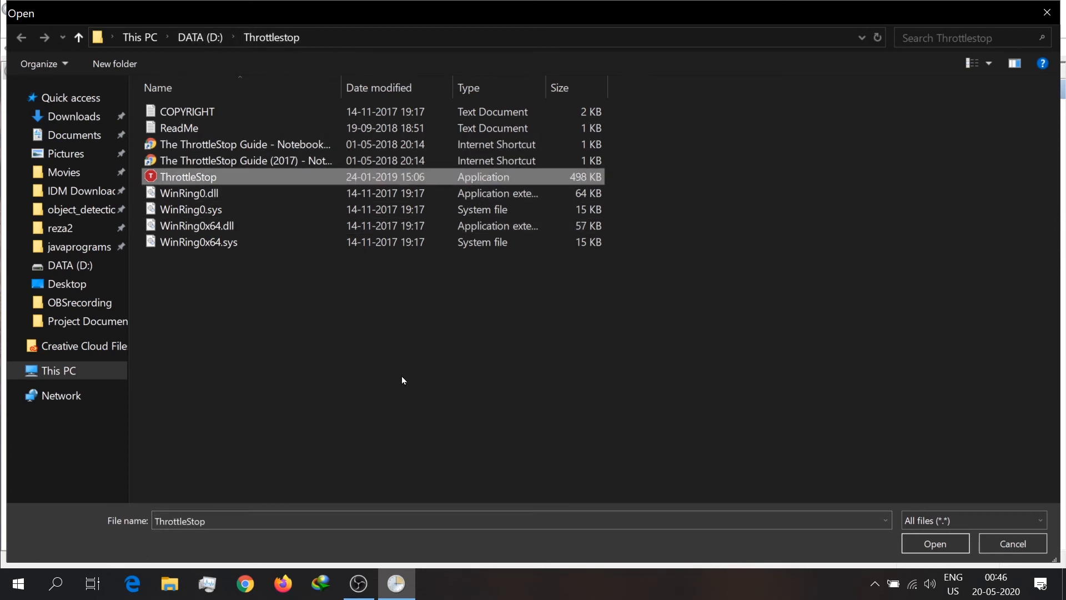
click(945, 544)
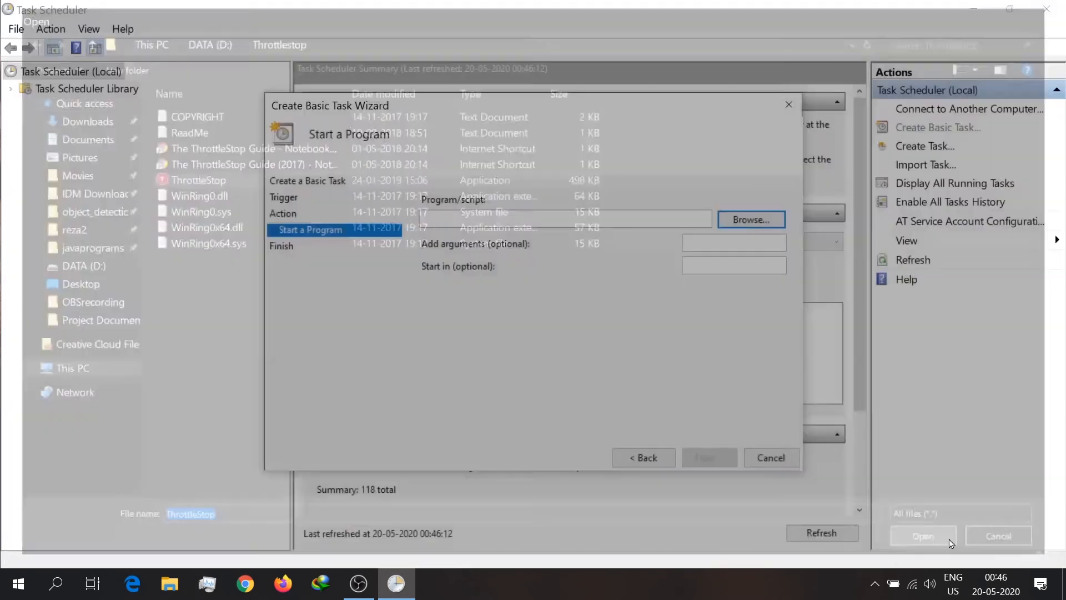
click(708, 457)
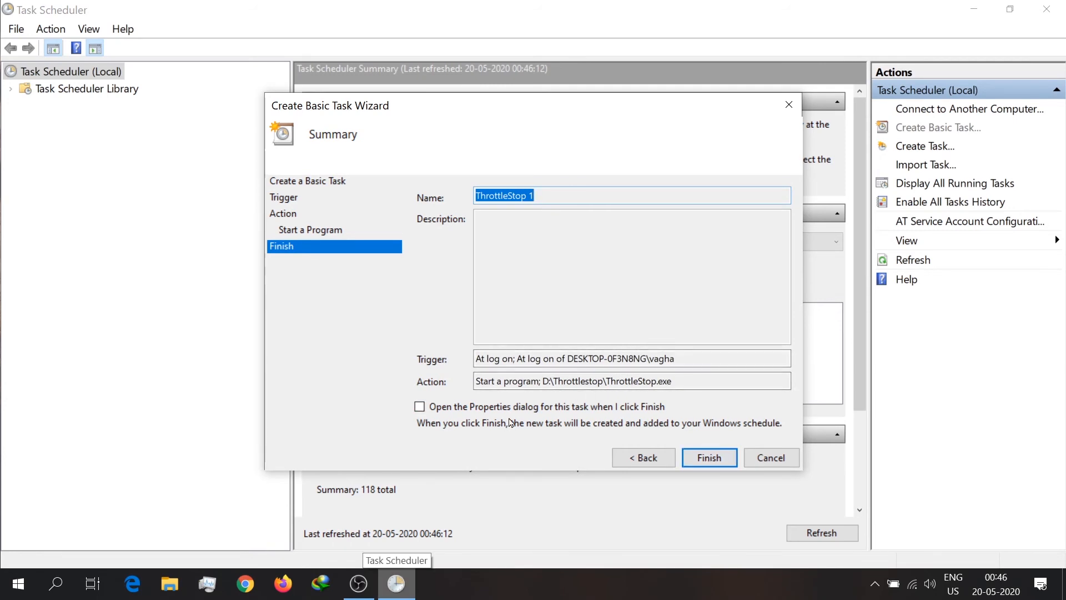
Step: Finish creating the task with its Properties dialog opened, enable Run with highest privileges and configure it for Windows 10
click(419, 407)
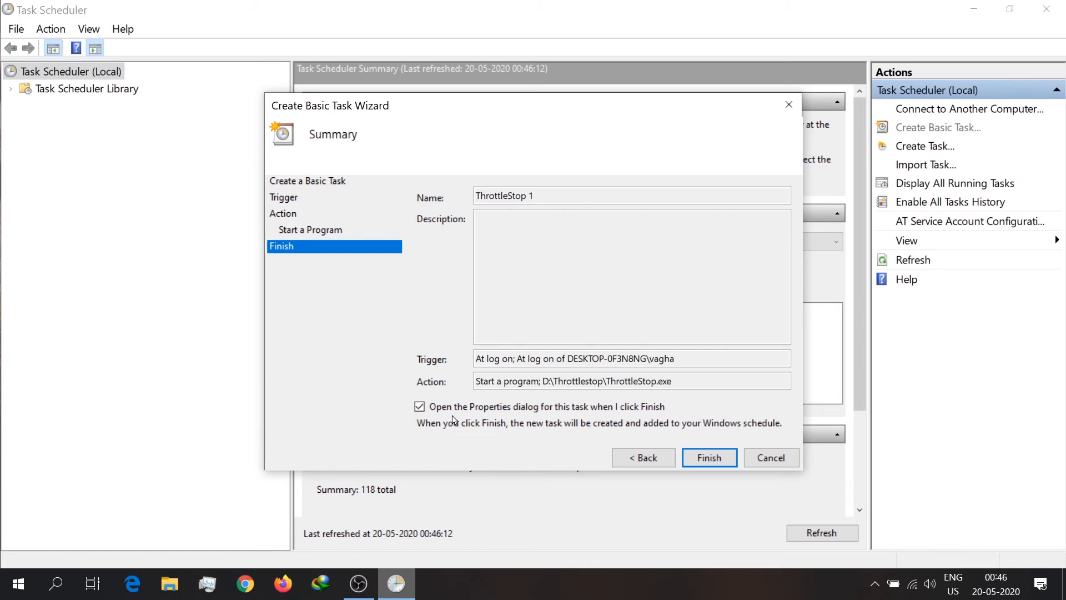
click(701, 461)
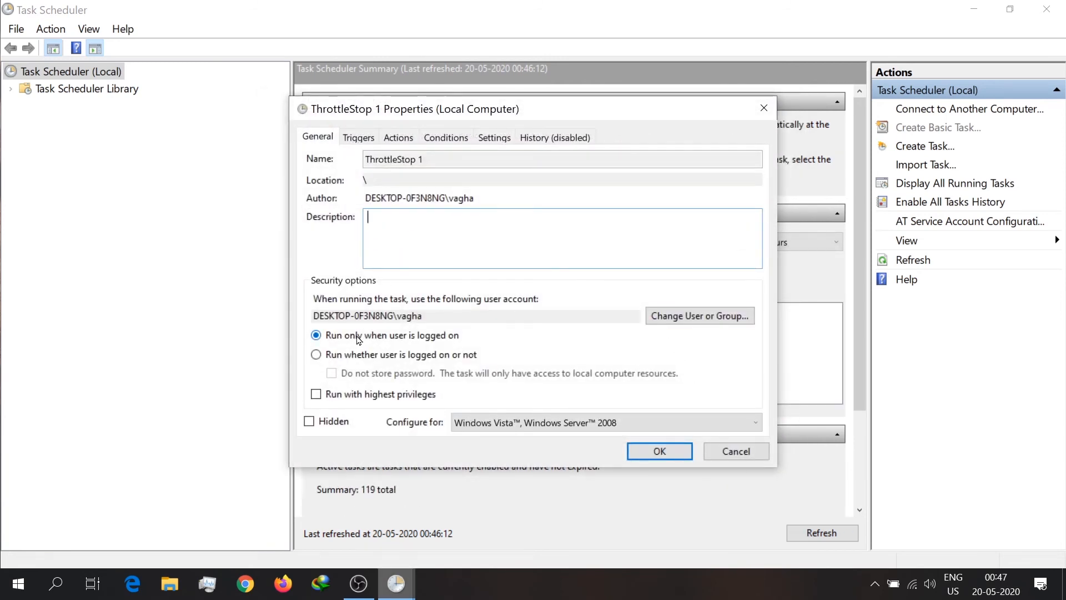
click(316, 395)
click(506, 423)
click(507, 442)
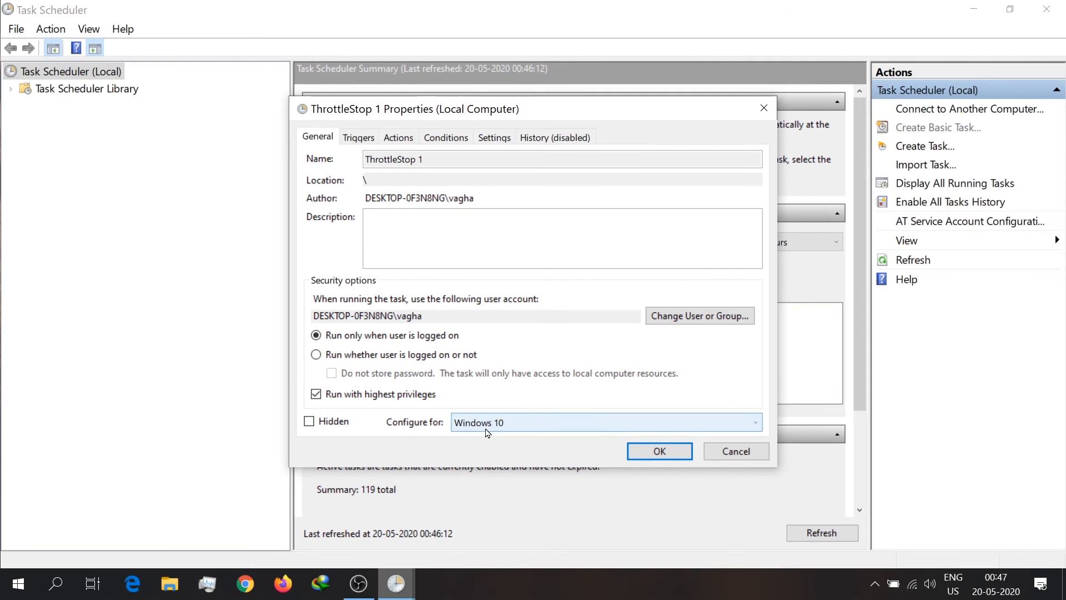
Step: Review the task's triggers and actions, and disable the condition that starts it only on AC power
click(357, 139)
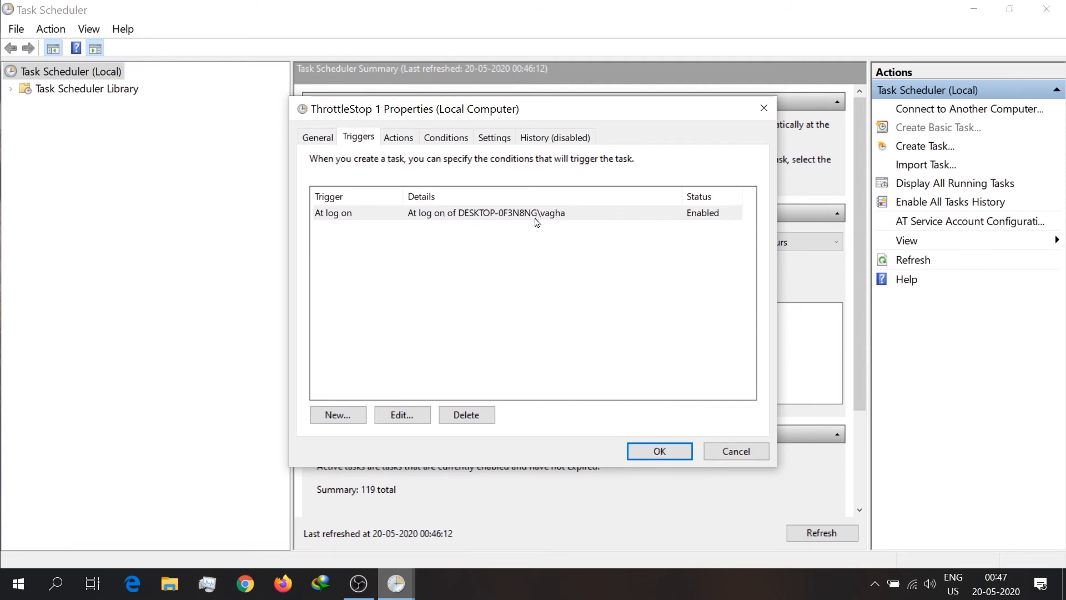
click(408, 142)
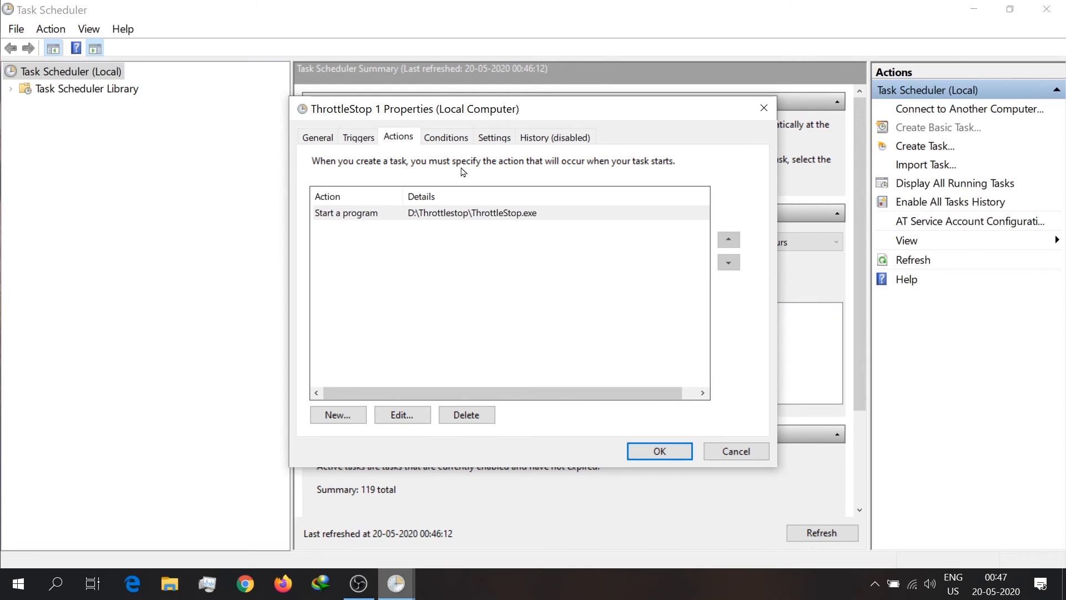
click(453, 144)
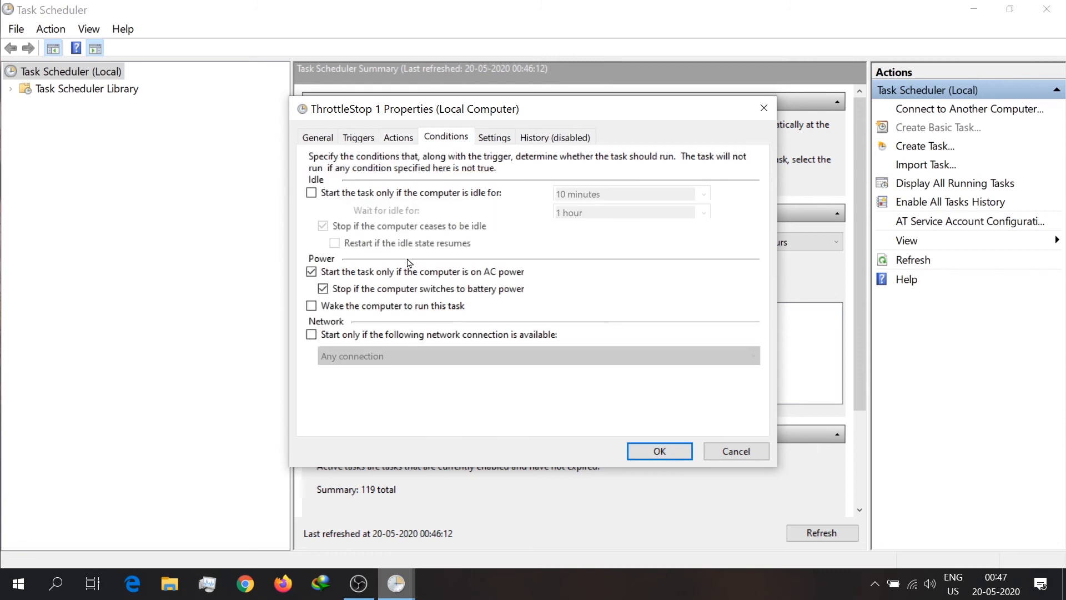
click(312, 272)
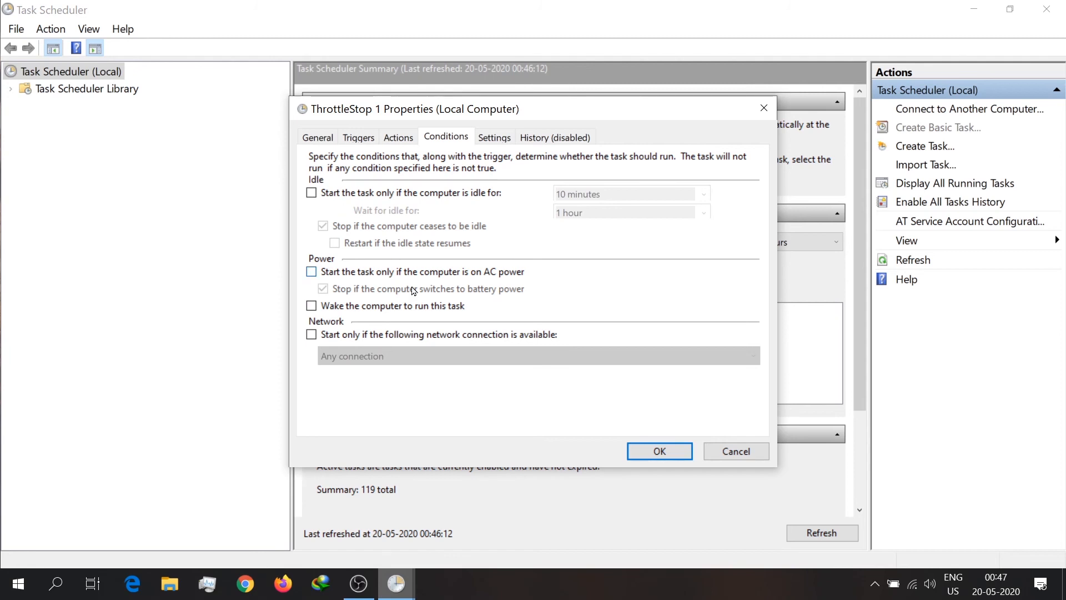
Step: Disable stopping the task after a maximum run time and forcing it to stop, and confirm the task properties
click(487, 143)
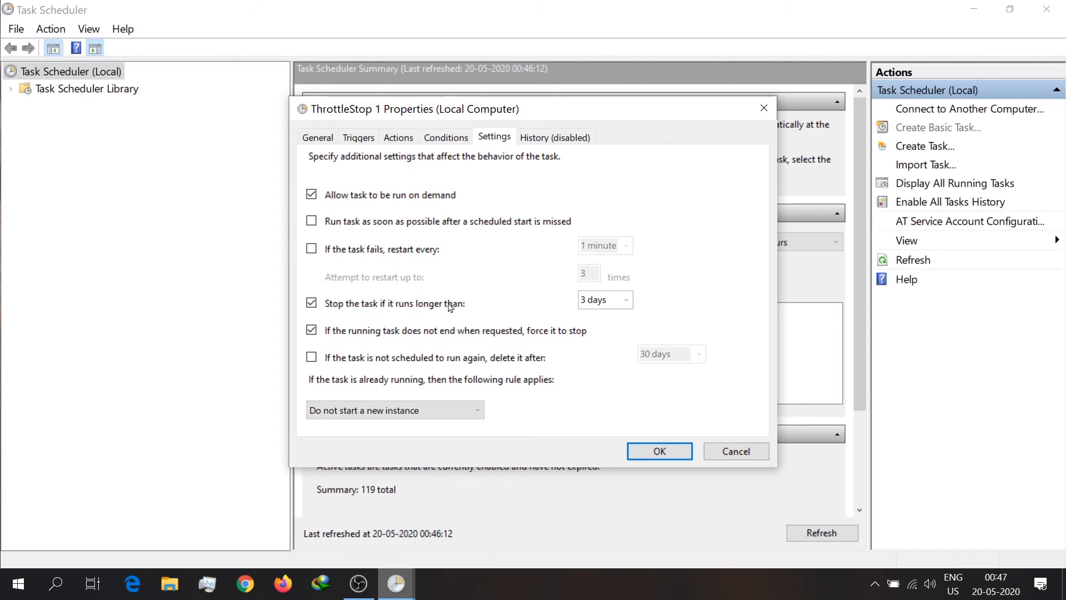
click(315, 304)
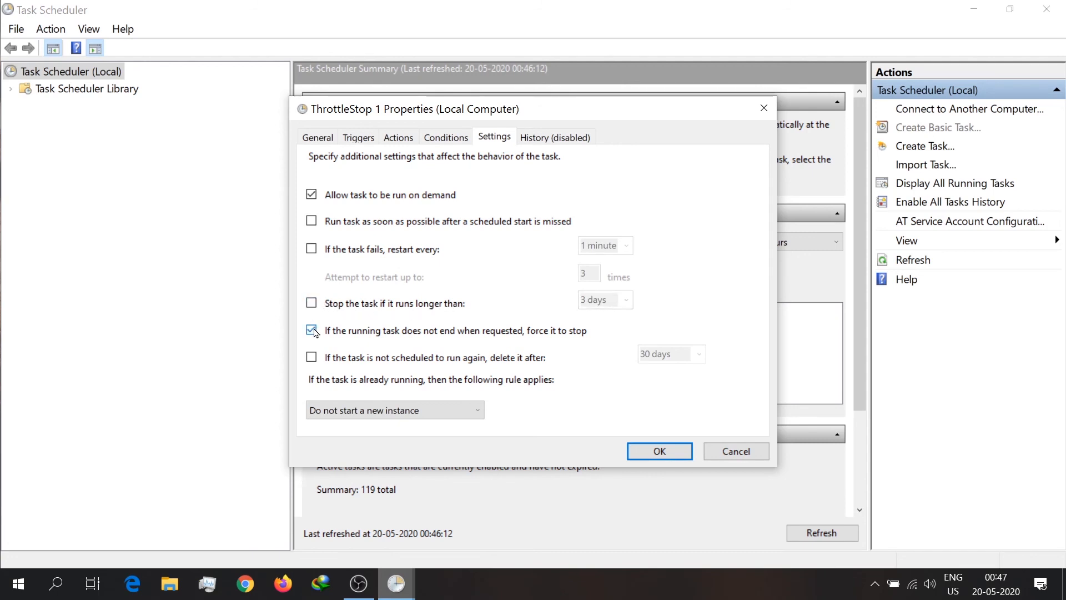
click(312, 331)
click(559, 140)
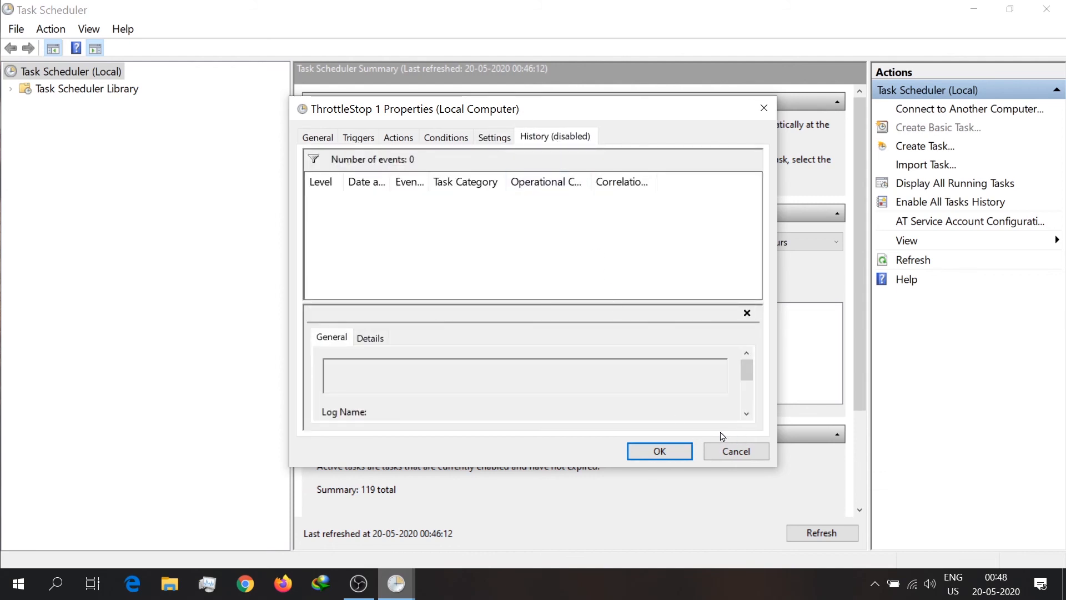
click(661, 451)
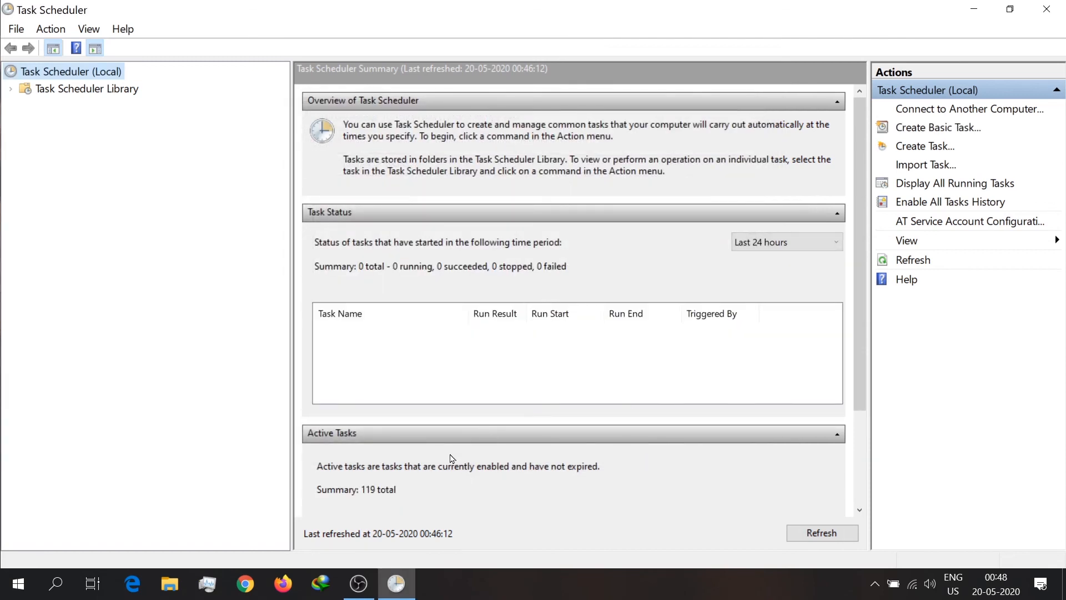
Step: Find the ThrottleStop and ThrottleStop 1 entries among the active tasks and compare their triggers
scroll(459, 519, down, 2)
scroll(458, 486, down, 5)
scroll(458, 486, down, 20)
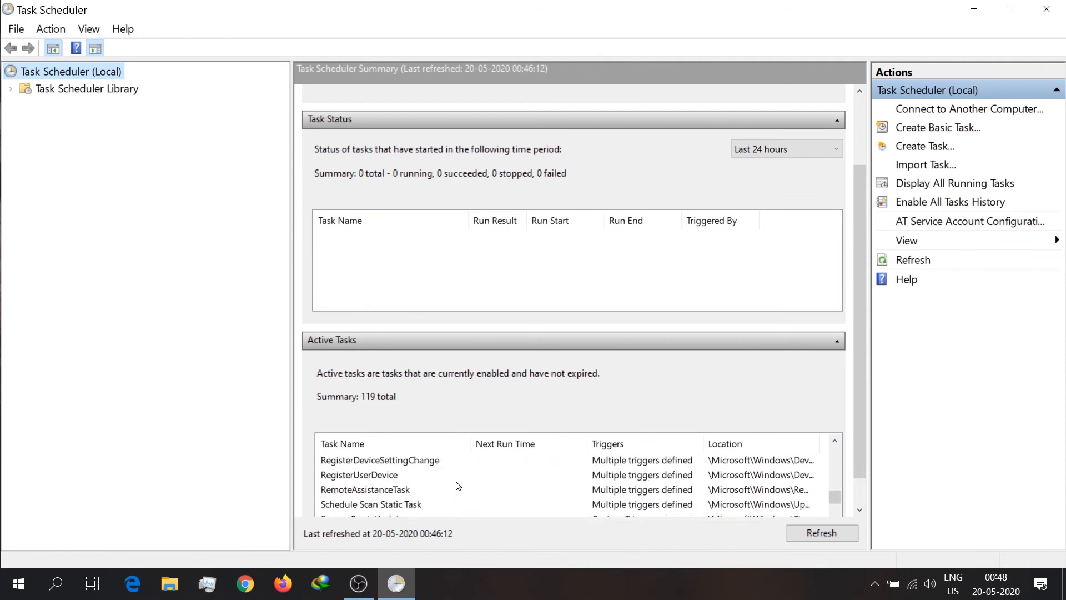
click(621, 340)
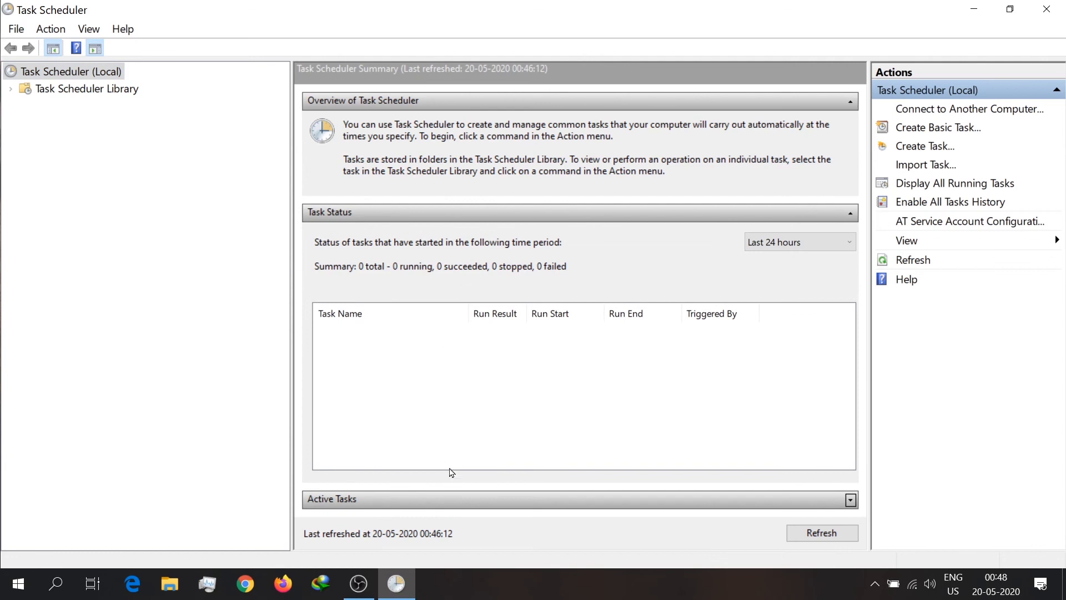
click(473, 499)
click(400, 456)
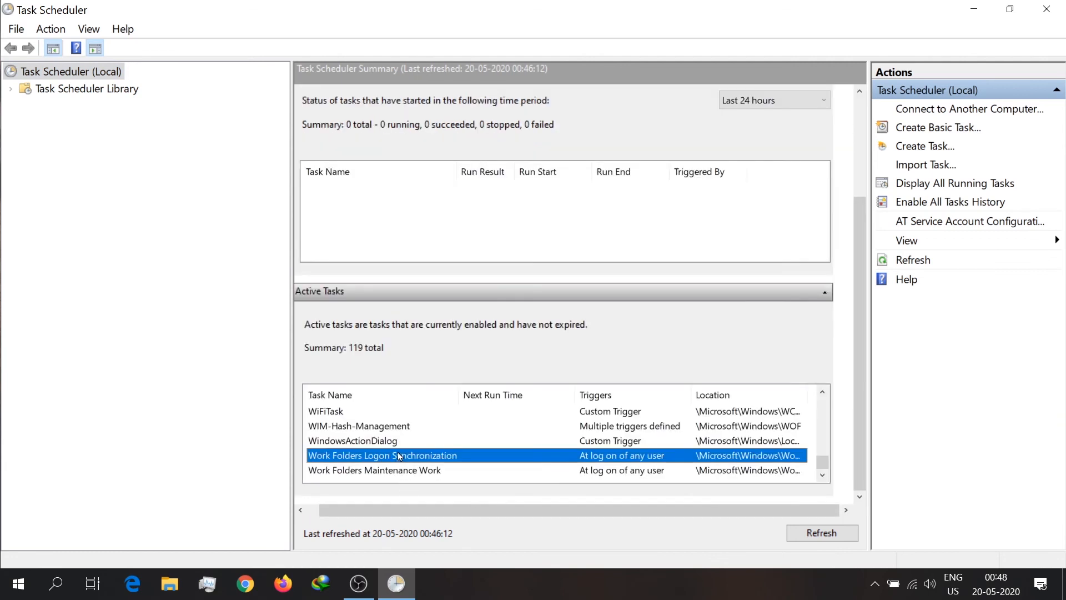
key(t)
click(336, 426)
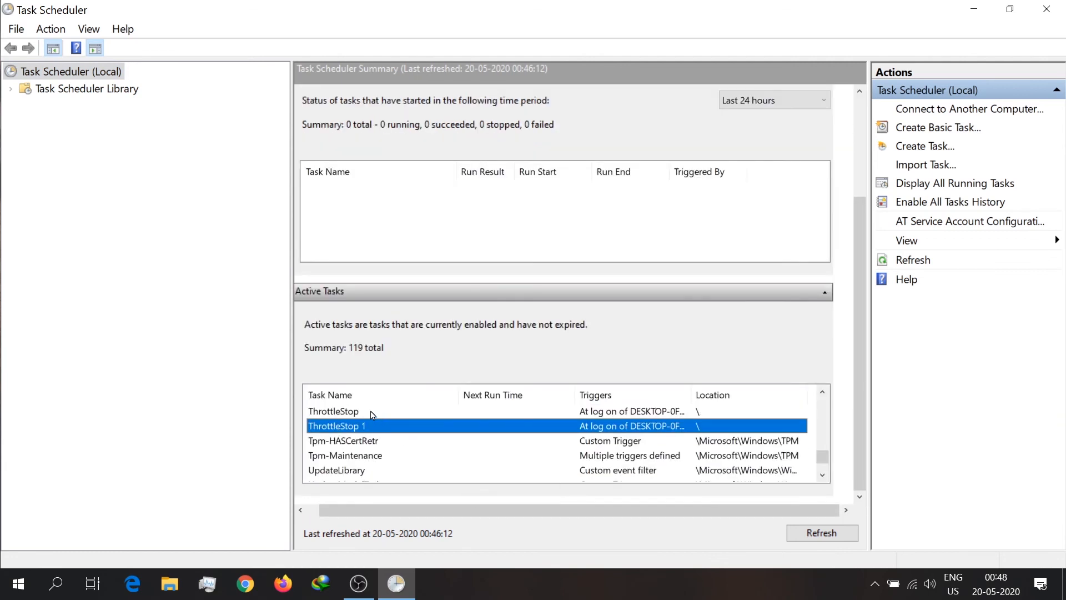
click(341, 414)
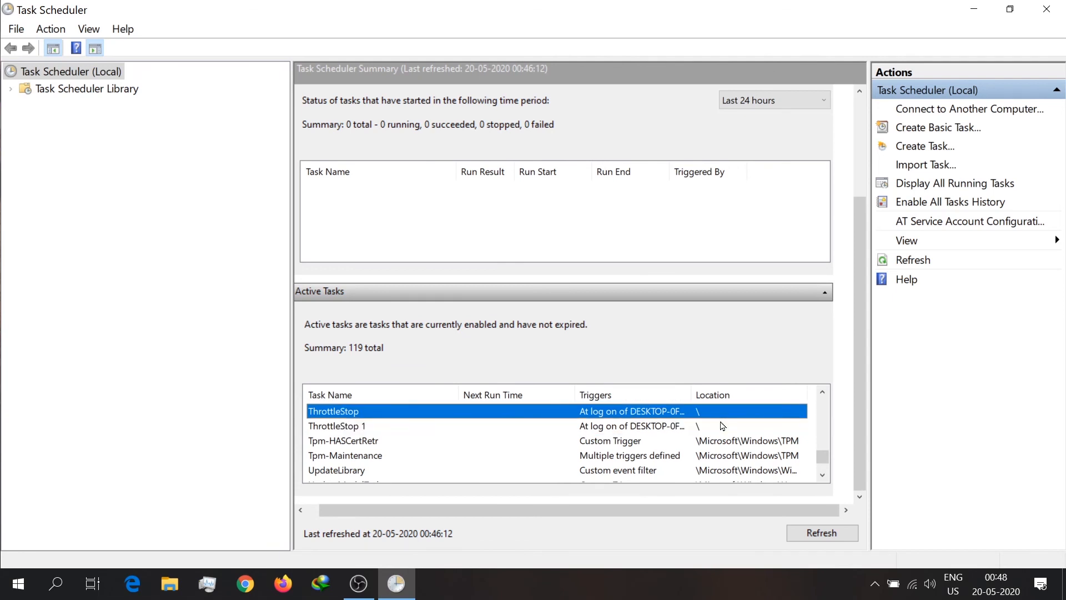
click(668, 426)
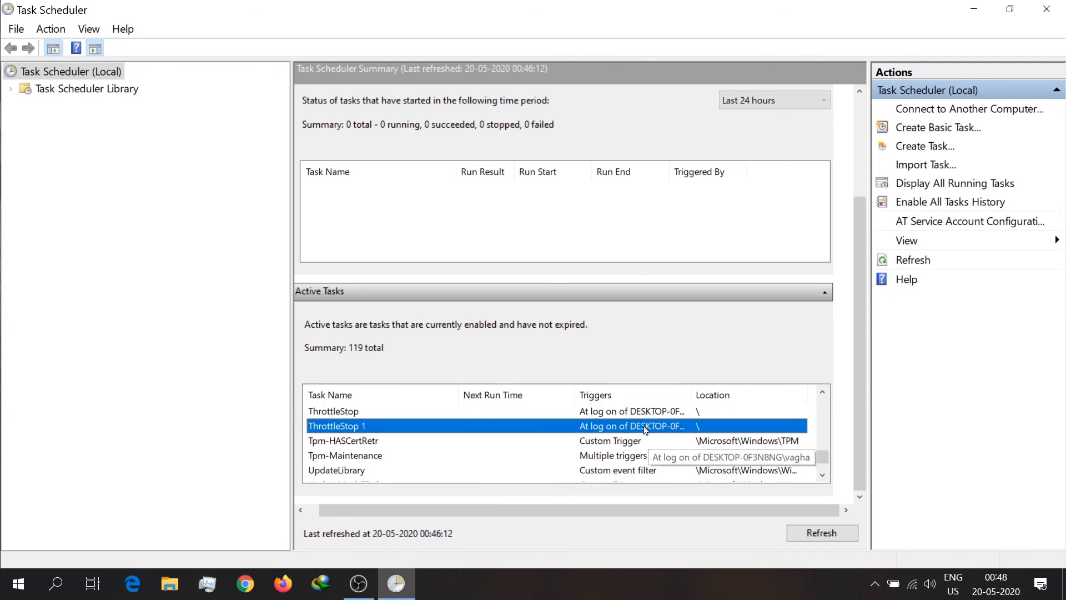
Step: Delete the duplicate ThrottleStop 1 task from the Task Scheduler Library and close Task Scheduler
double_click(647, 429)
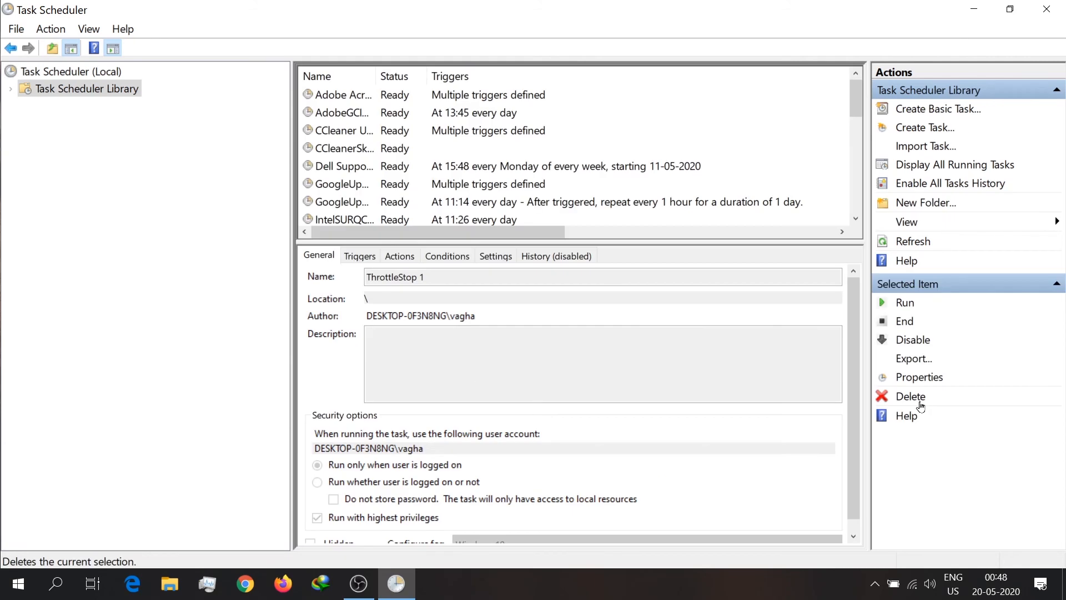
click(920, 405)
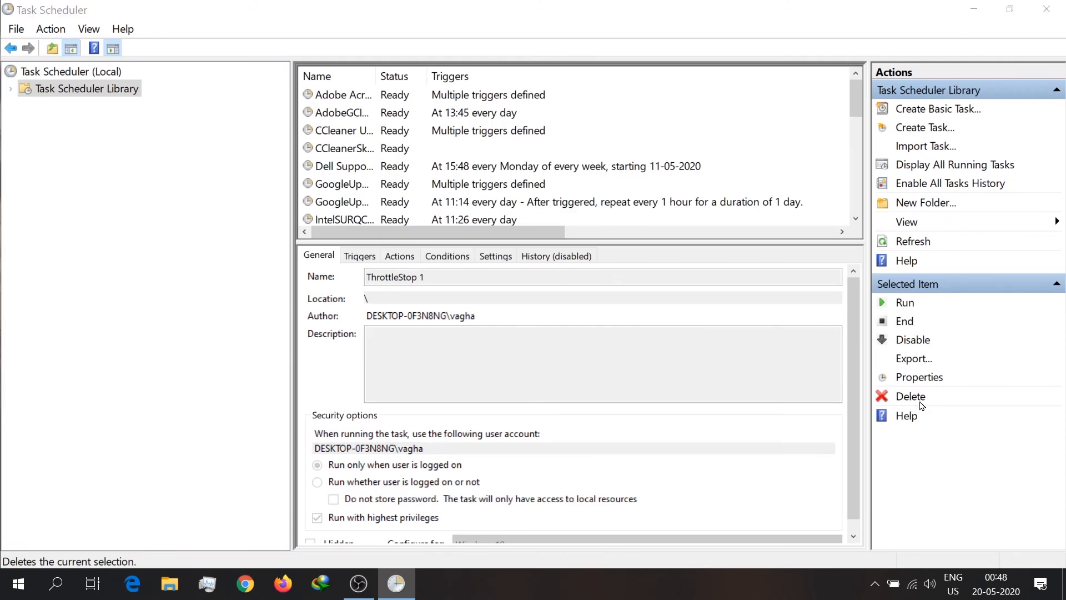
click(543, 371)
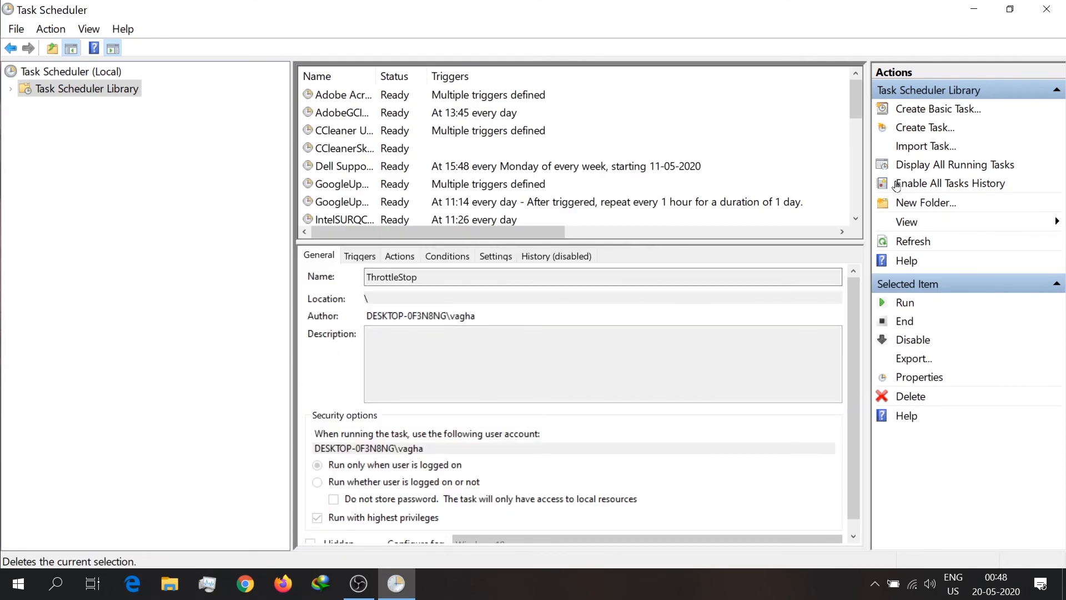
click(1047, 9)
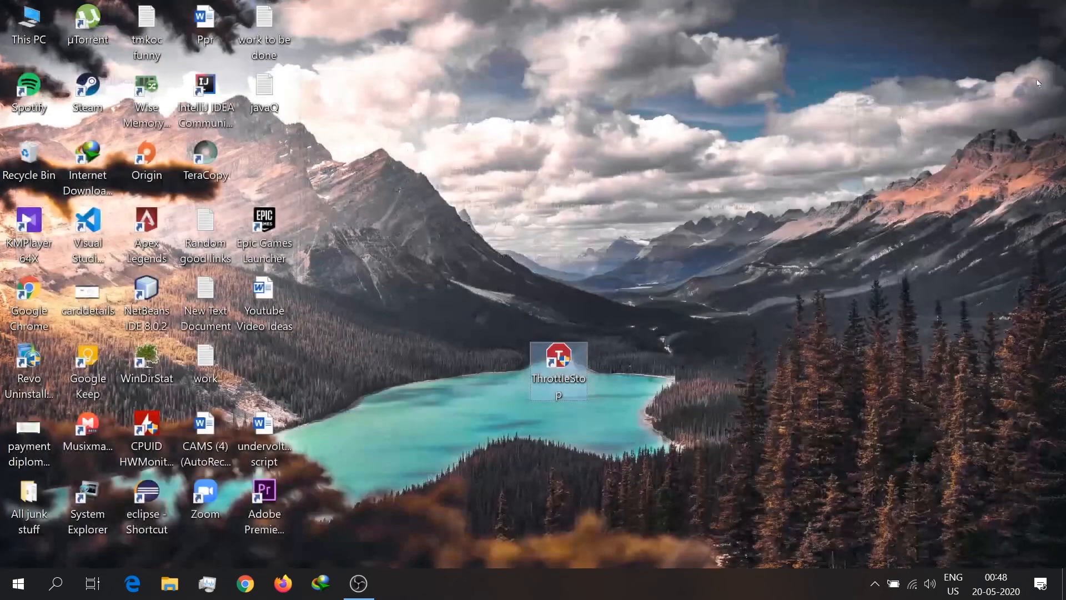
Step: Open ThrottleStop from the desktop, reposition its monitoring window and show the hidden notification area icons
double_click(548, 347)
click(478, 406)
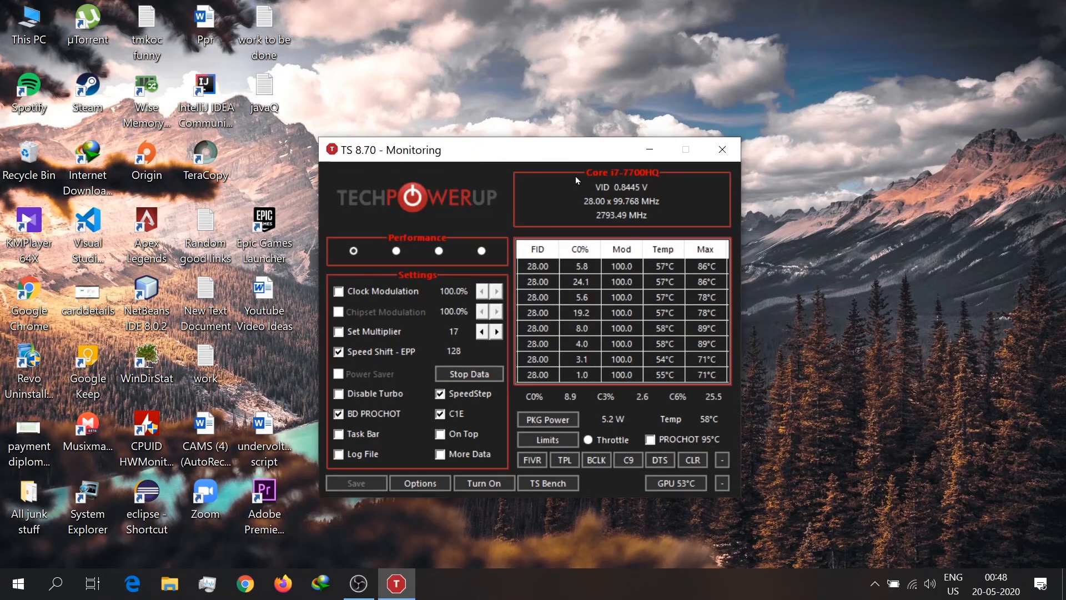
drag(543, 158, 571, 139)
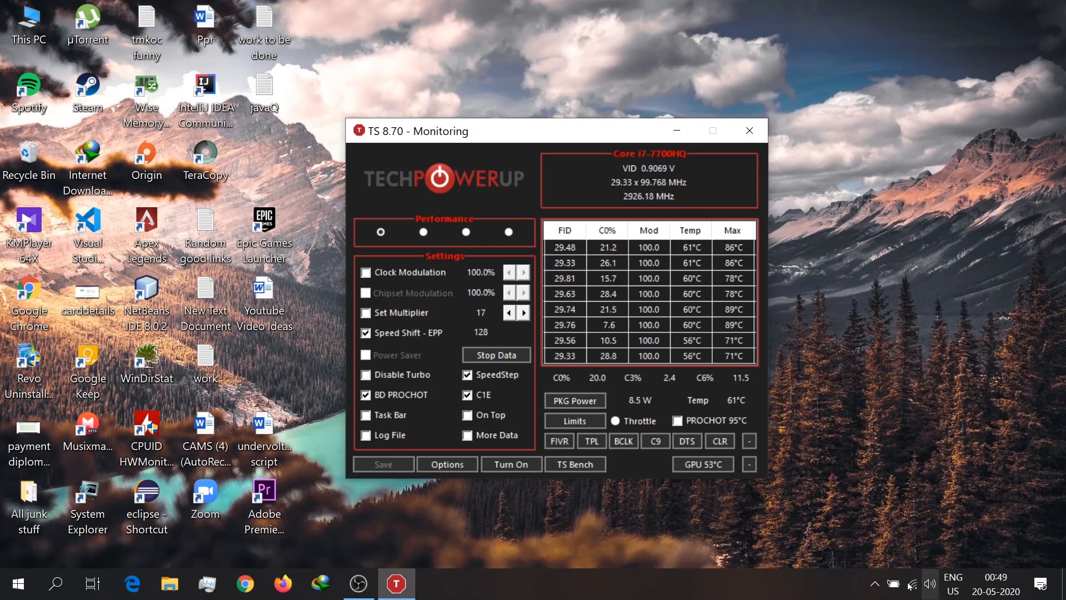
click(875, 584)
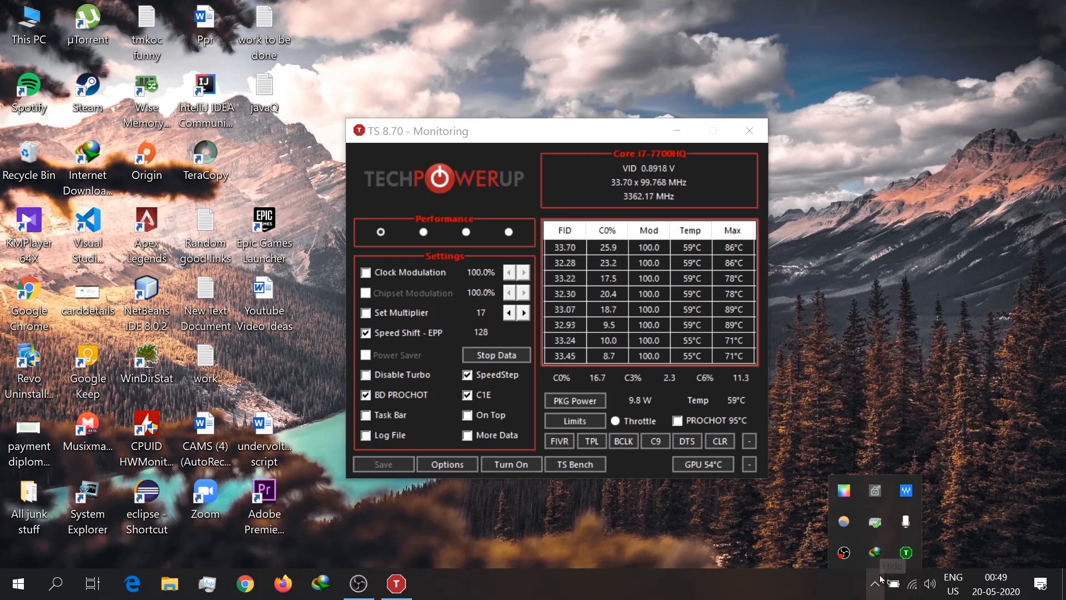
Step: Enable CPU Temp, GPU Temp and CPU MHz for ThrottleStop's notification area, keep the CPU color, and check the hidden icons
click(469, 466)
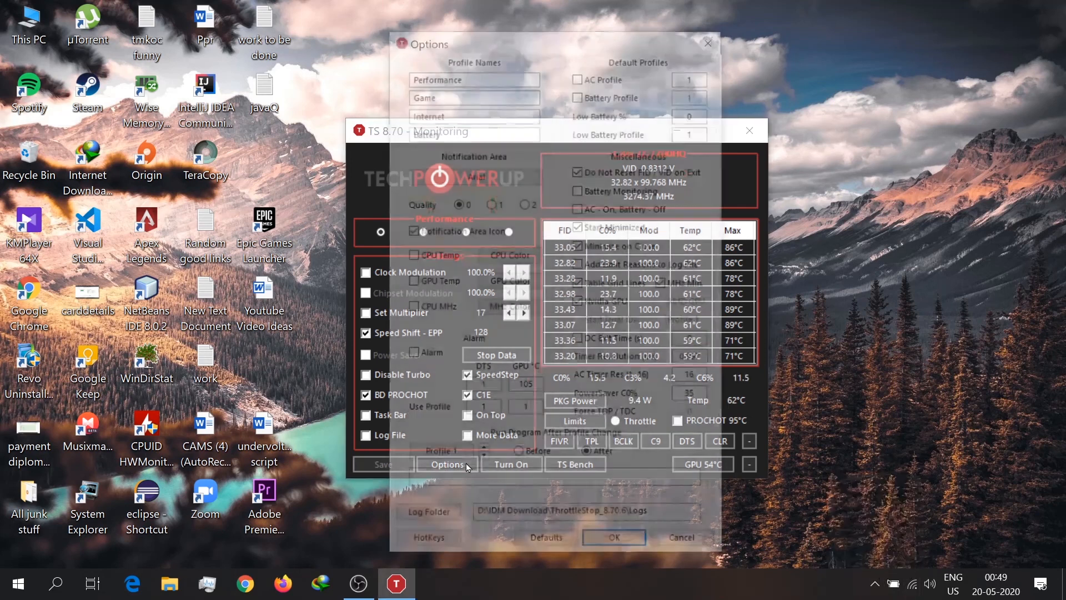
click(412, 257)
click(412, 284)
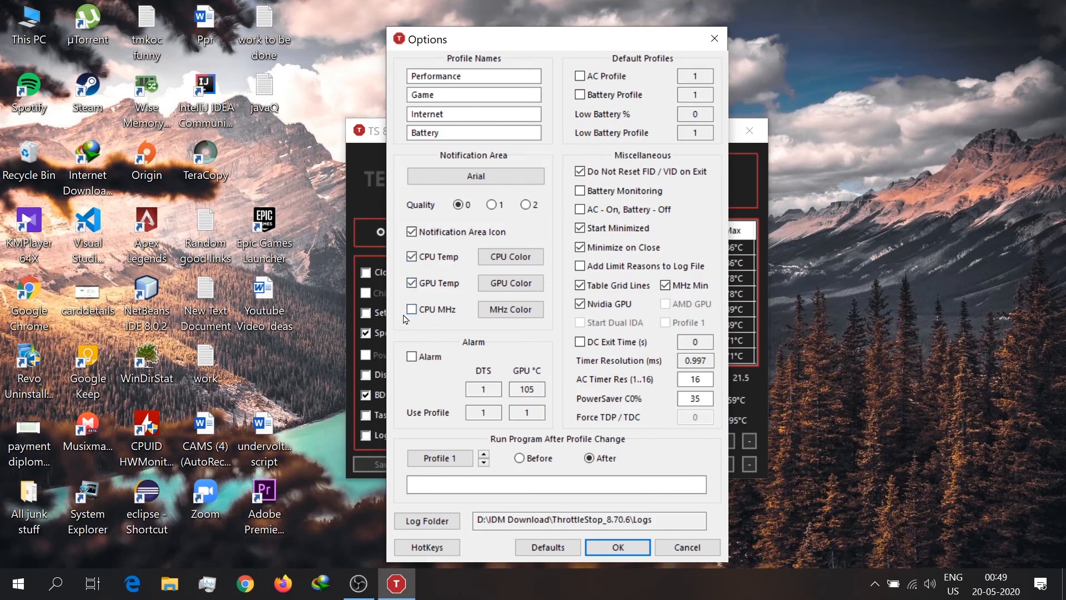
click(412, 309)
click(511, 256)
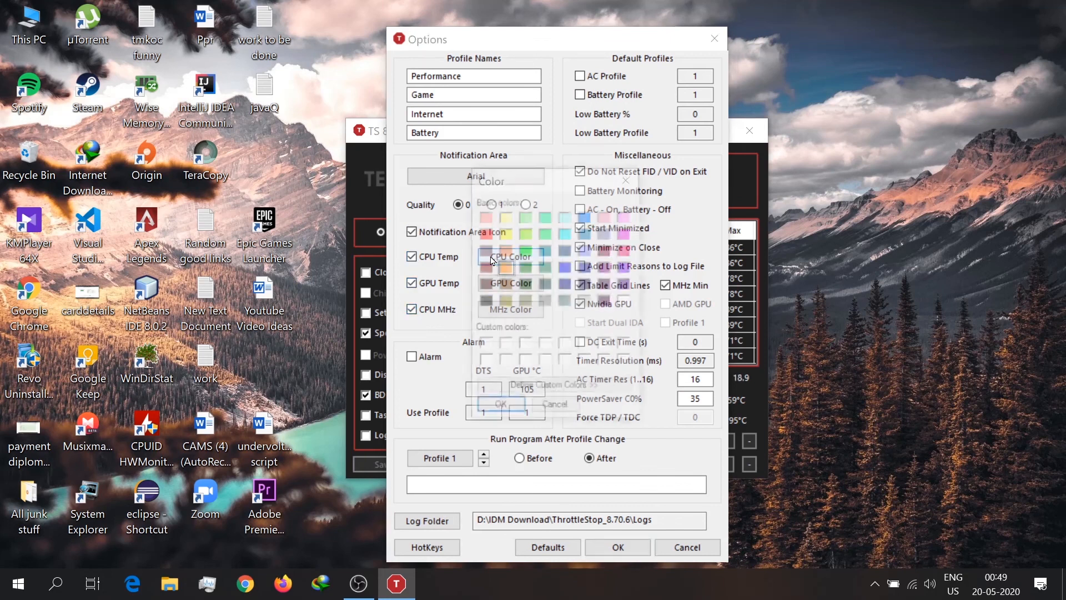
click(629, 179)
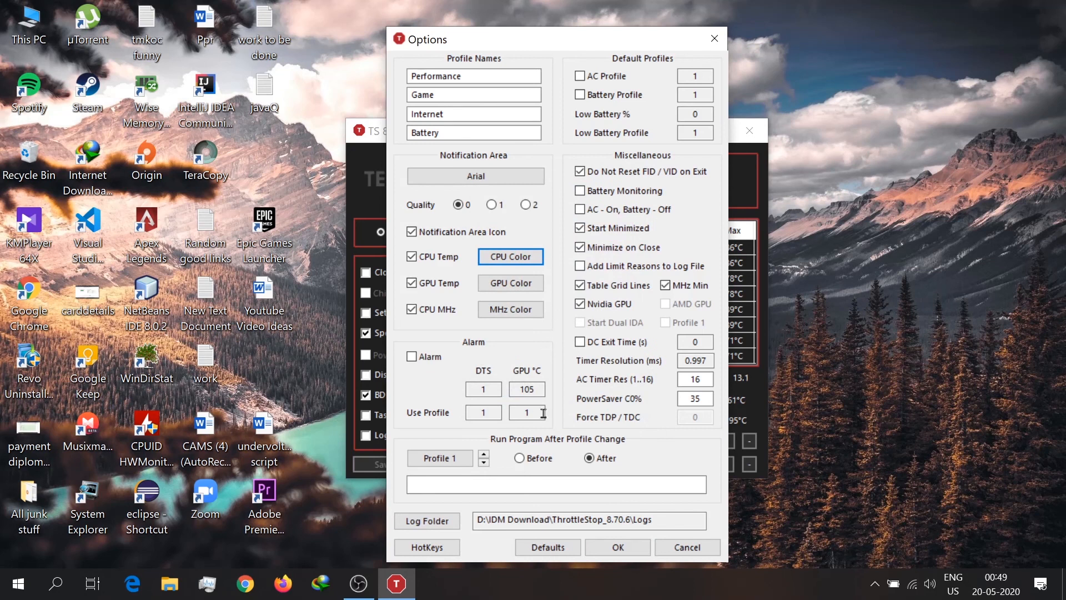
click(617, 546)
click(875, 583)
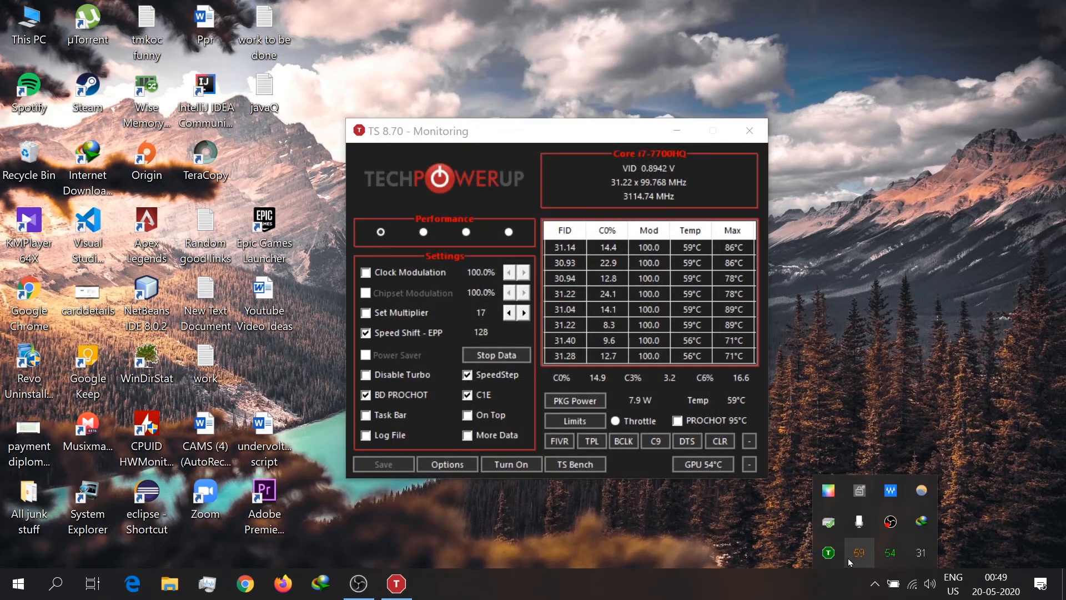